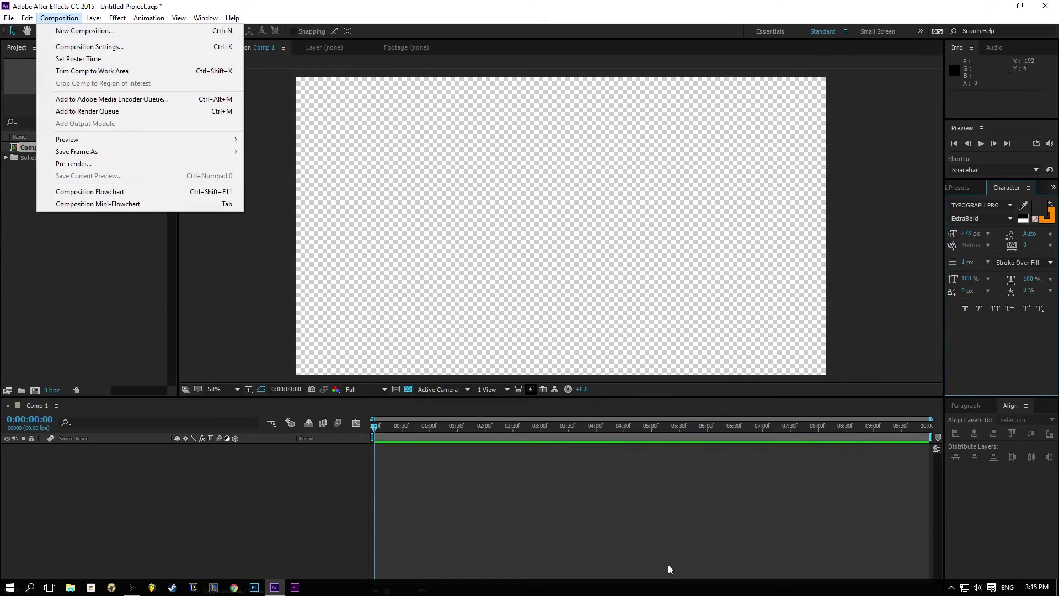
Dismiss the Composition menu, leaving the empty 1920×1080 Comp 1 timeline active
left_click(668, 566)
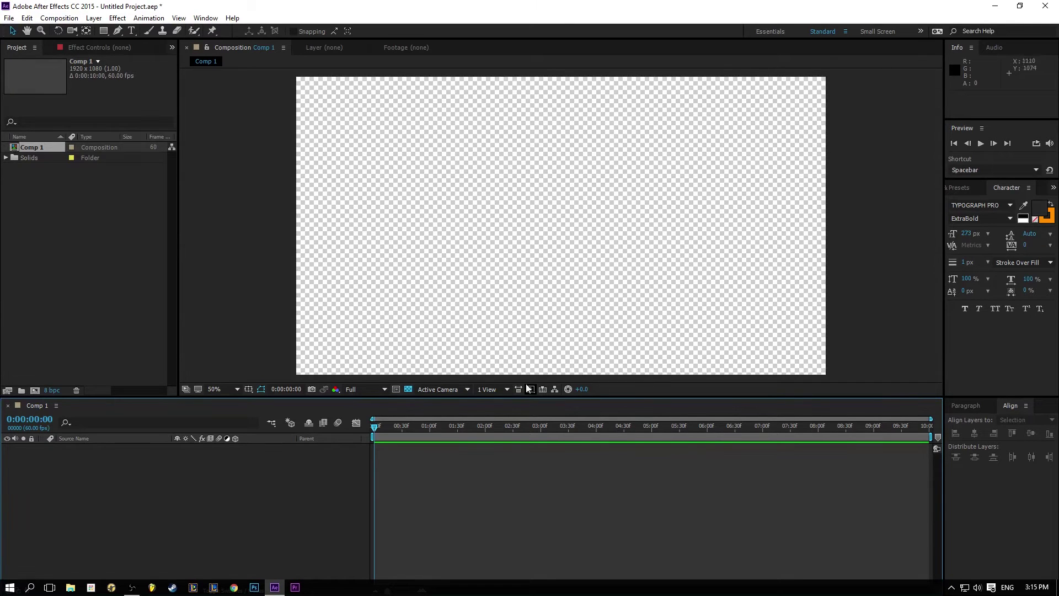
Add a new full-frame red solid layer to Comp 1
left_click(102, 19)
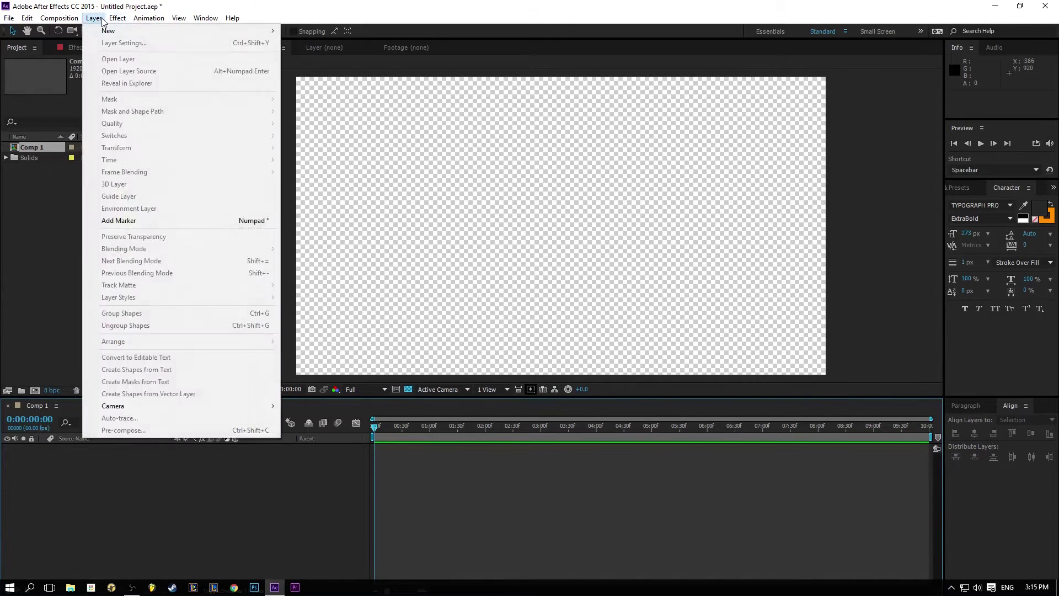
mouse_move(107, 21)
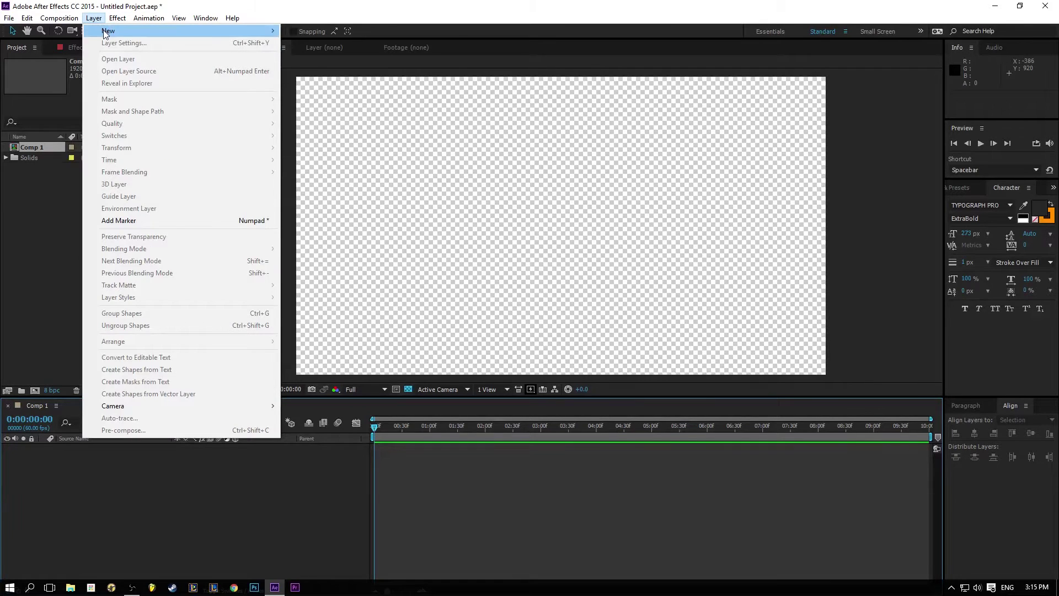
left_click(318, 41)
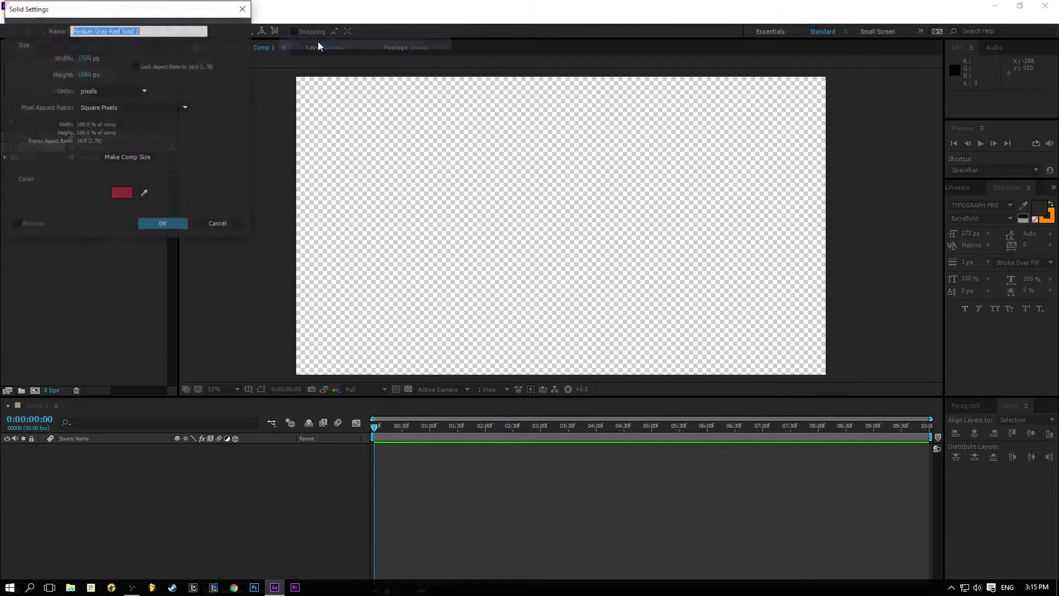
left_click(152, 221)
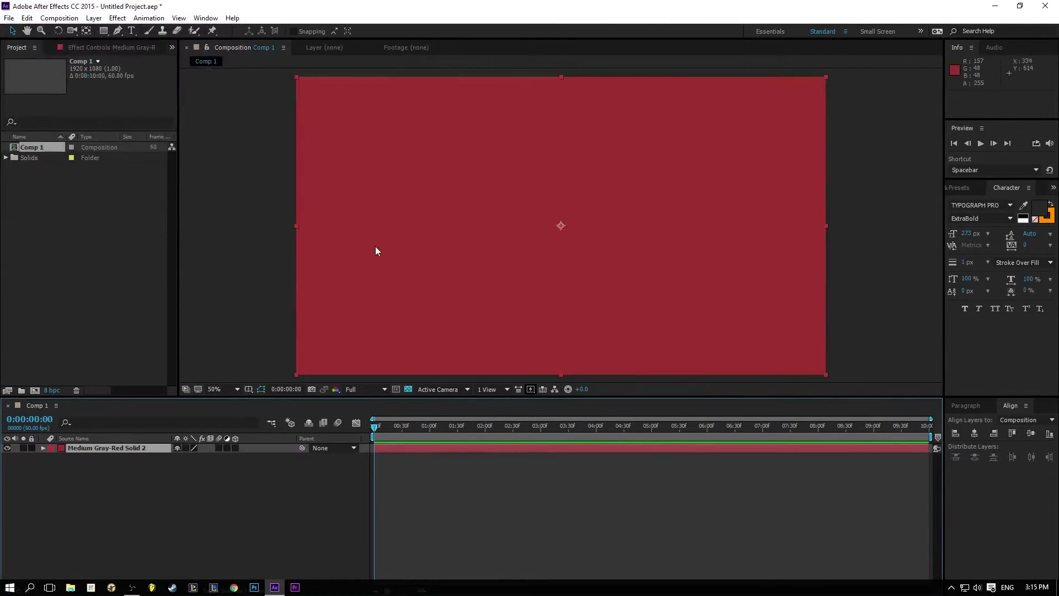
mouse_move(380, 438)
left_mouse_down()
mouse_move(402, 436)
mouse_move(375, 435)
left_mouse_up()
Set a Position keyframe at frame 0 with X at -1000, pushing the solid off-screen left
left_click(42, 447)
left_click(52, 457)
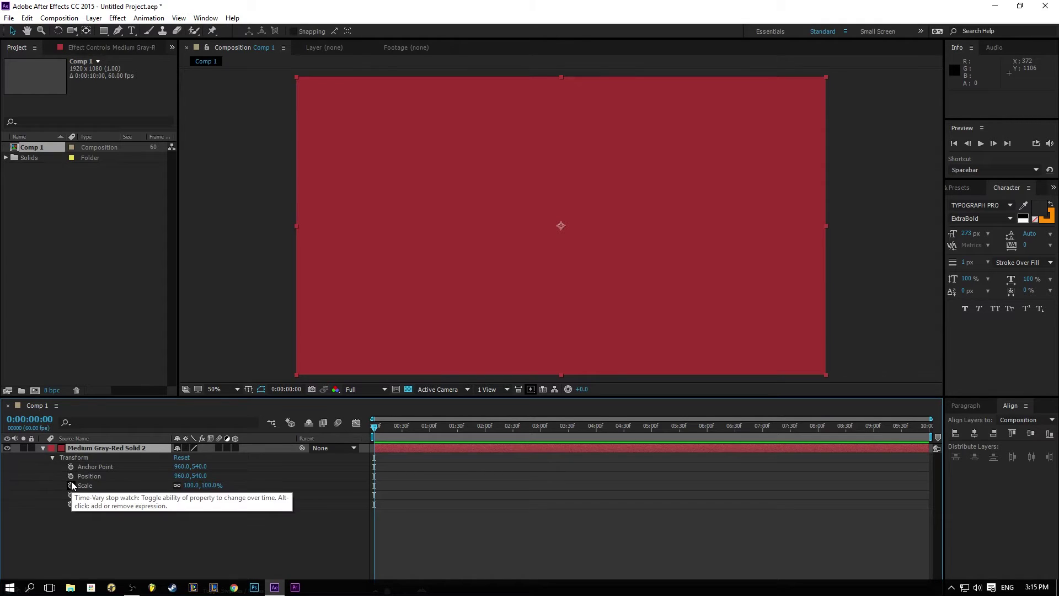
left_click(70, 475)
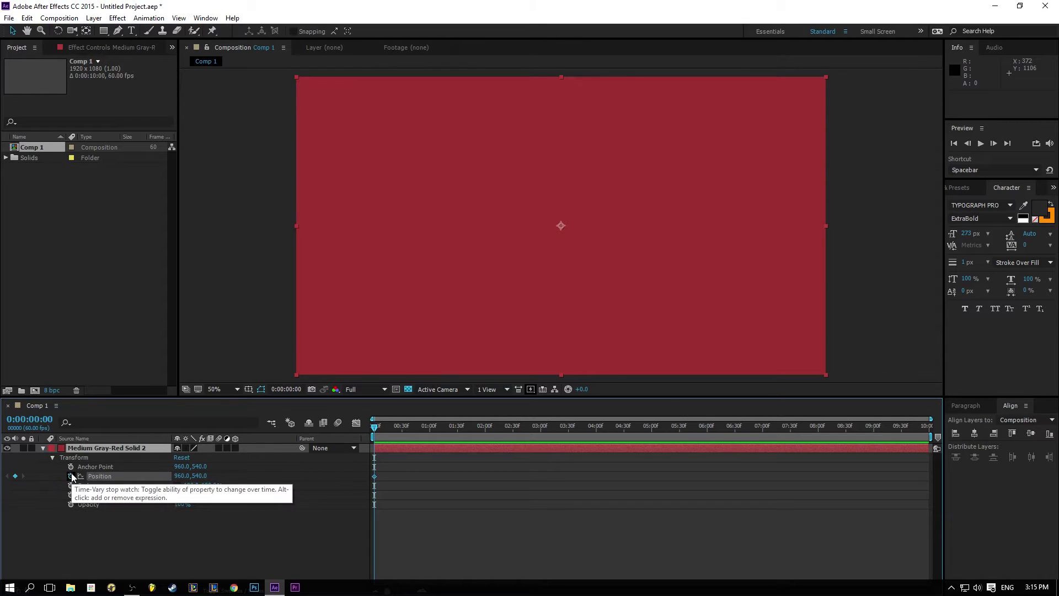
left_click(182, 476)
type("-100")
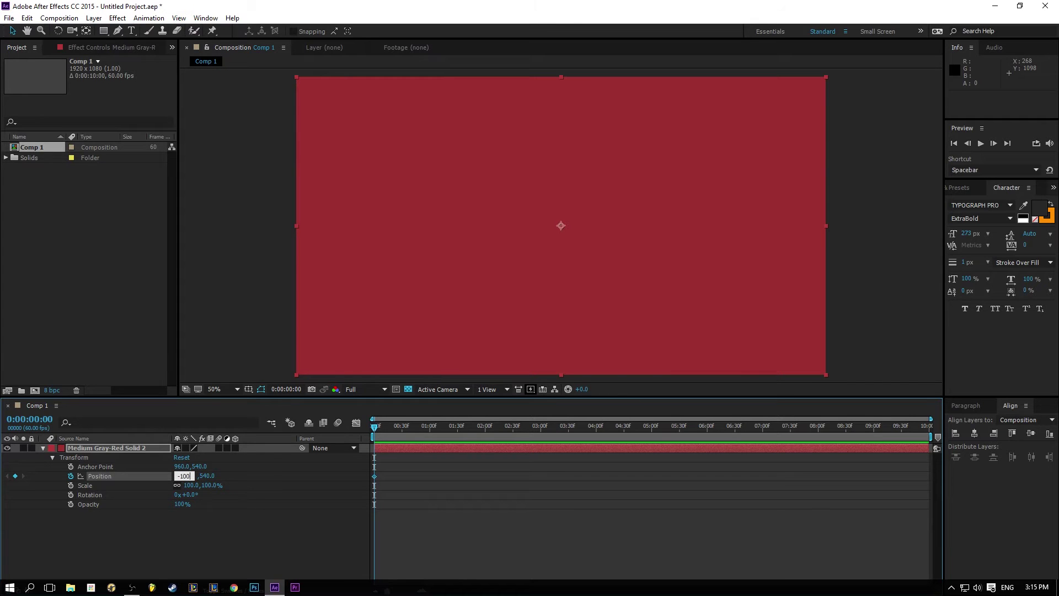
type("0")
key("Return")
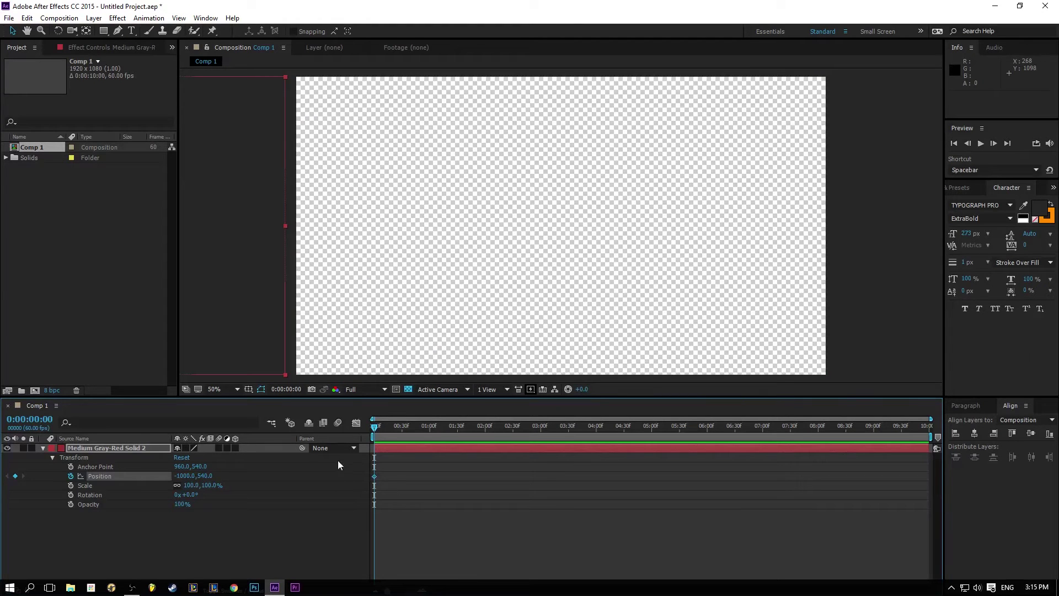
At 0:00:00:30, centre the solid horizontally to create the second Position keyframe
key("shift+Page_Down")
key("shift+Page_Down")
key("shift+Page_Down")
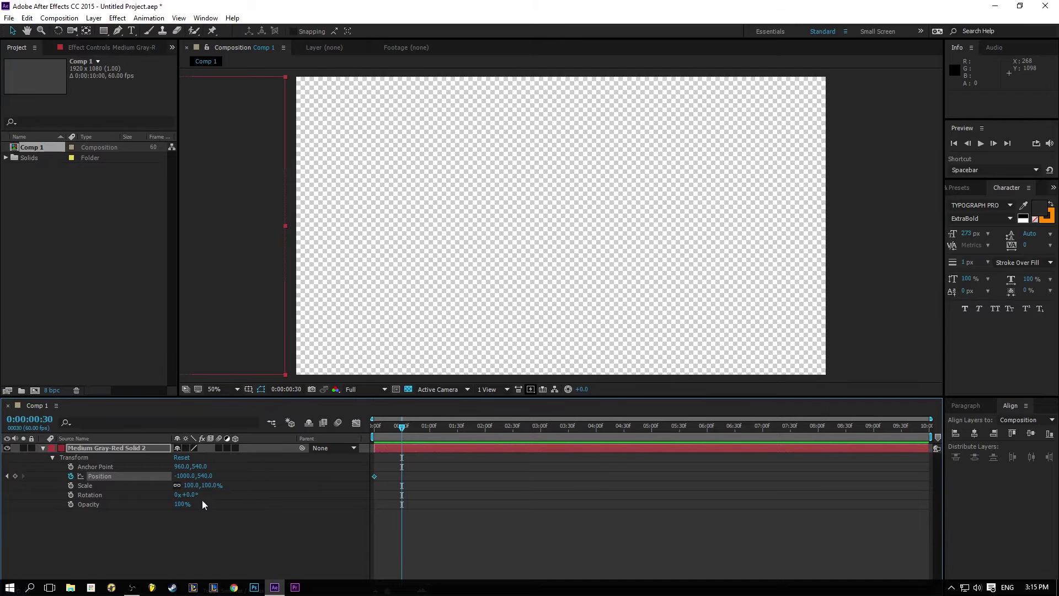
left_click(966, 439)
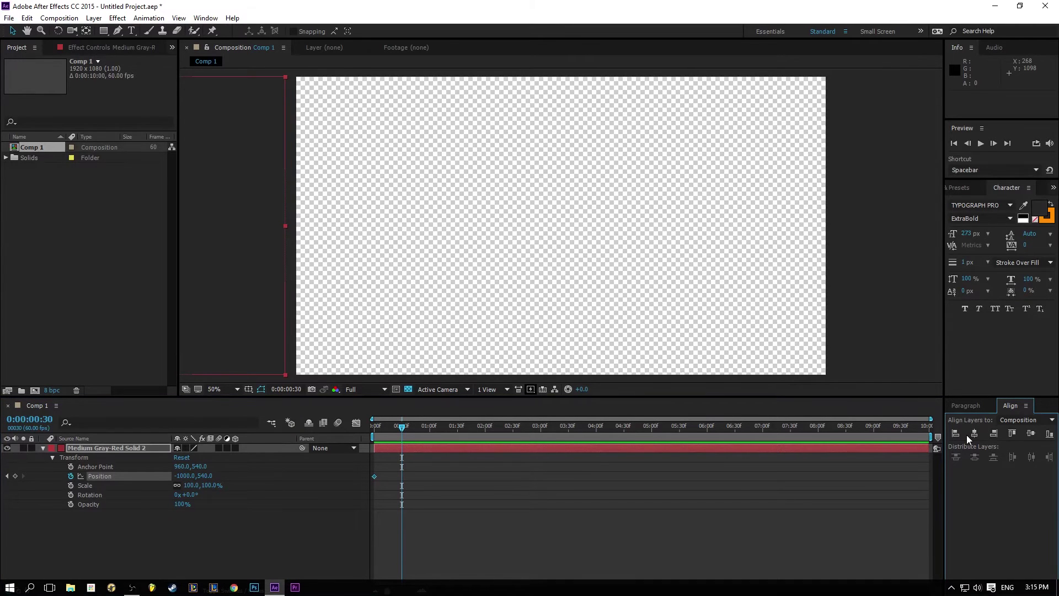
left_click(974, 433)
left_click(419, 496)
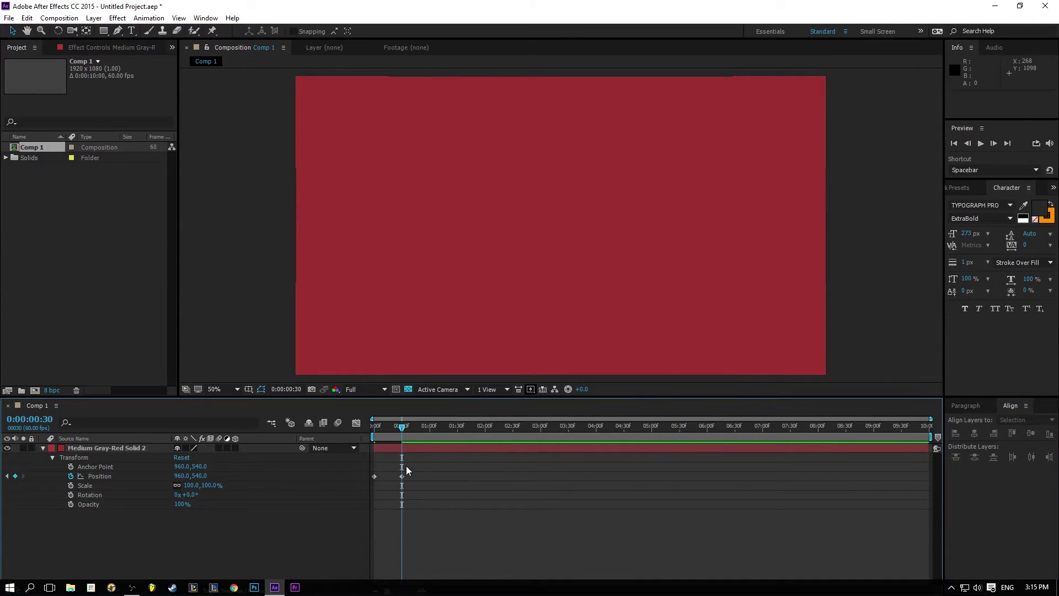
left_click_drag(402, 426, 365, 424)
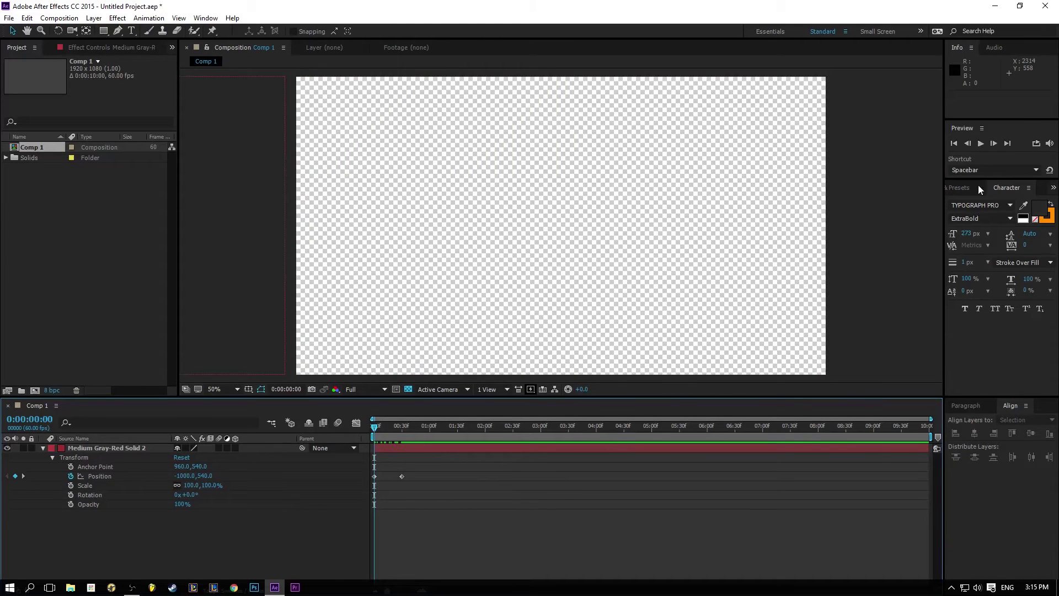
left_click(980, 145)
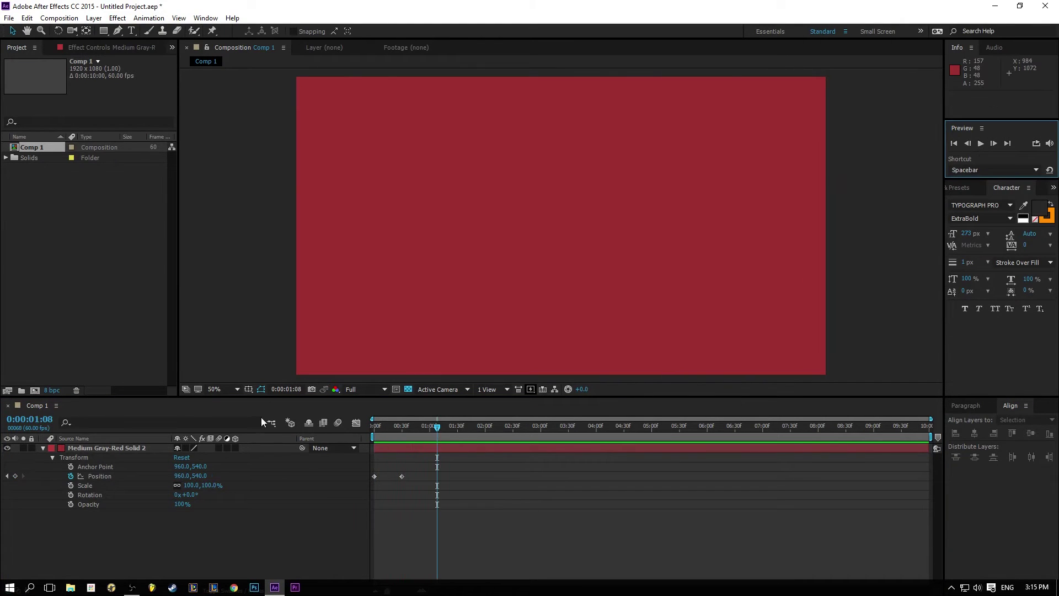
left_click(980, 145)
left_click(981, 146)
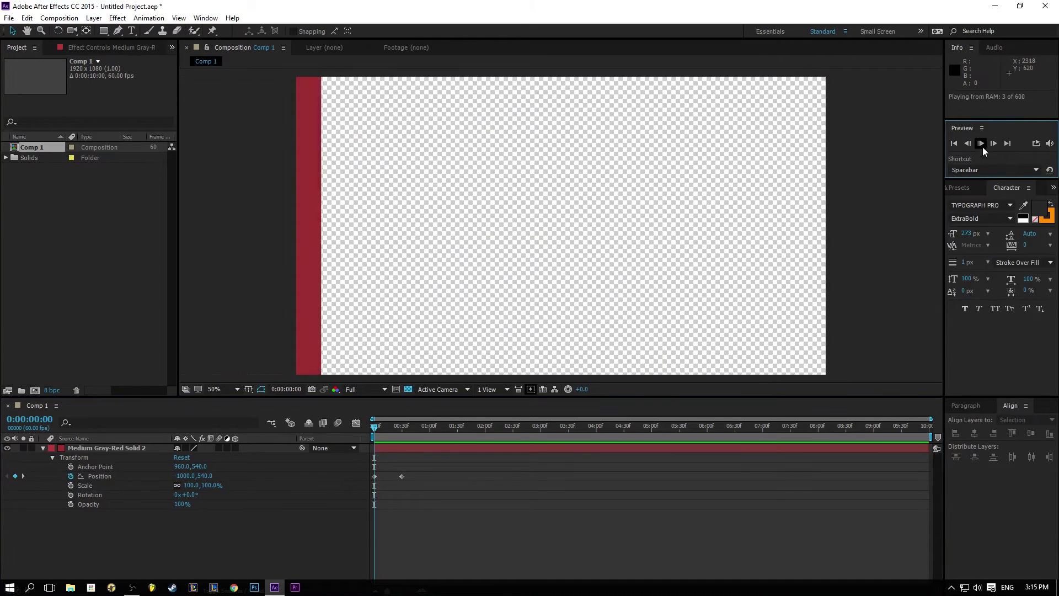
left_click(981, 146)
left_click_drag(421, 431, 353, 428)
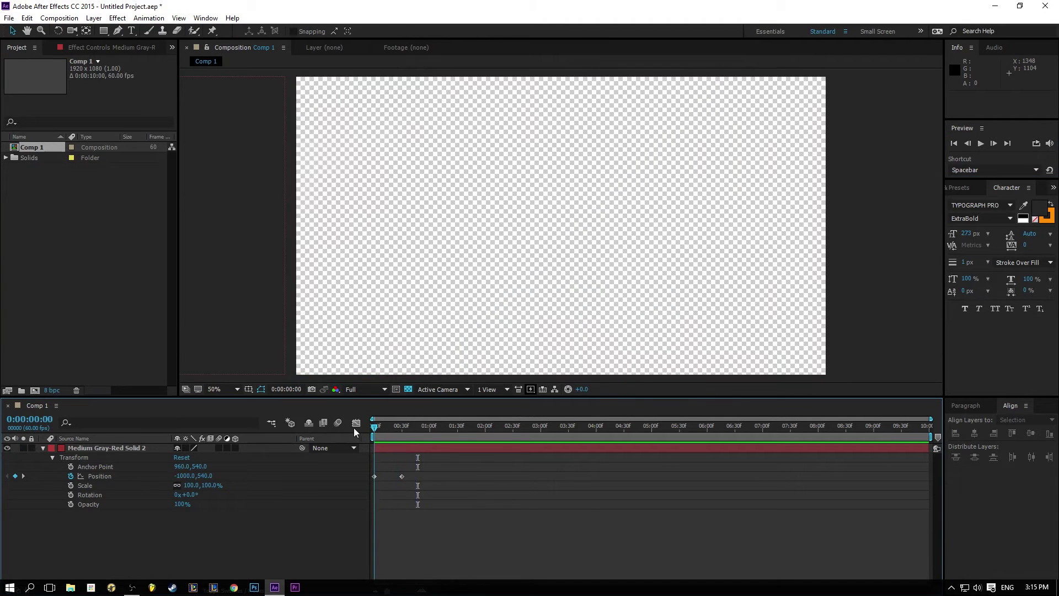
left_click(981, 144)
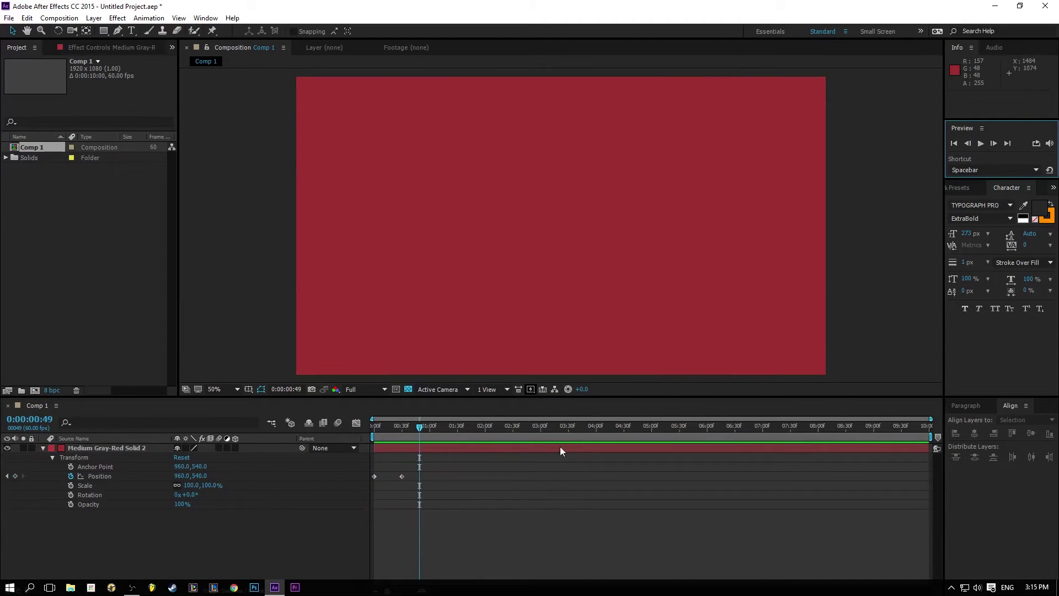
left_click_drag(438, 429, 352, 433)
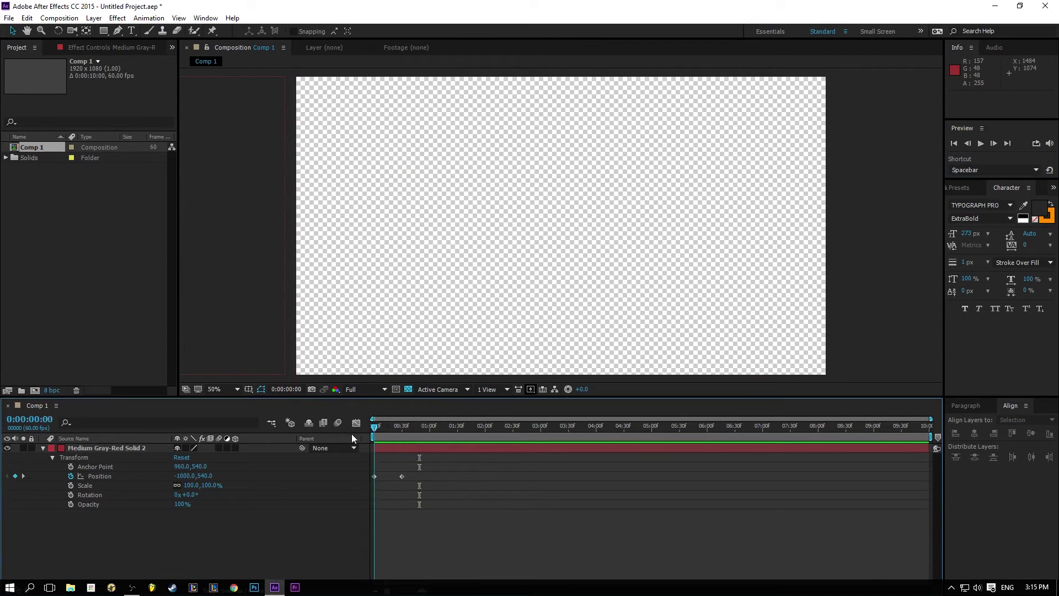
left_click(981, 144)
left_click(442, 448)
left_click_drag(435, 427, 318, 430)
left_click(982, 143)
left_click(652, 483)
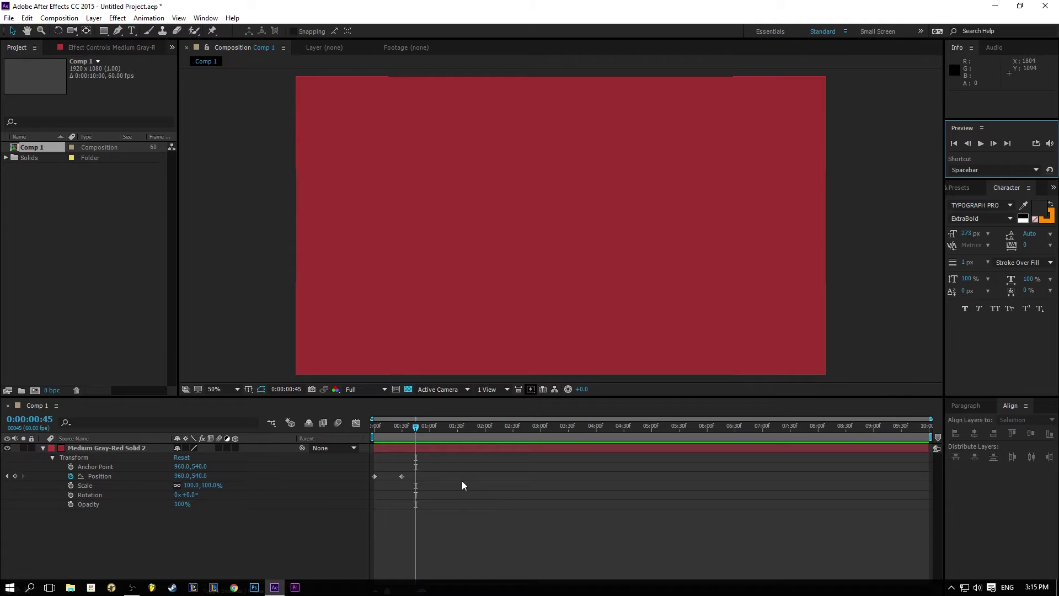
left_click_drag(441, 488, 368, 470)
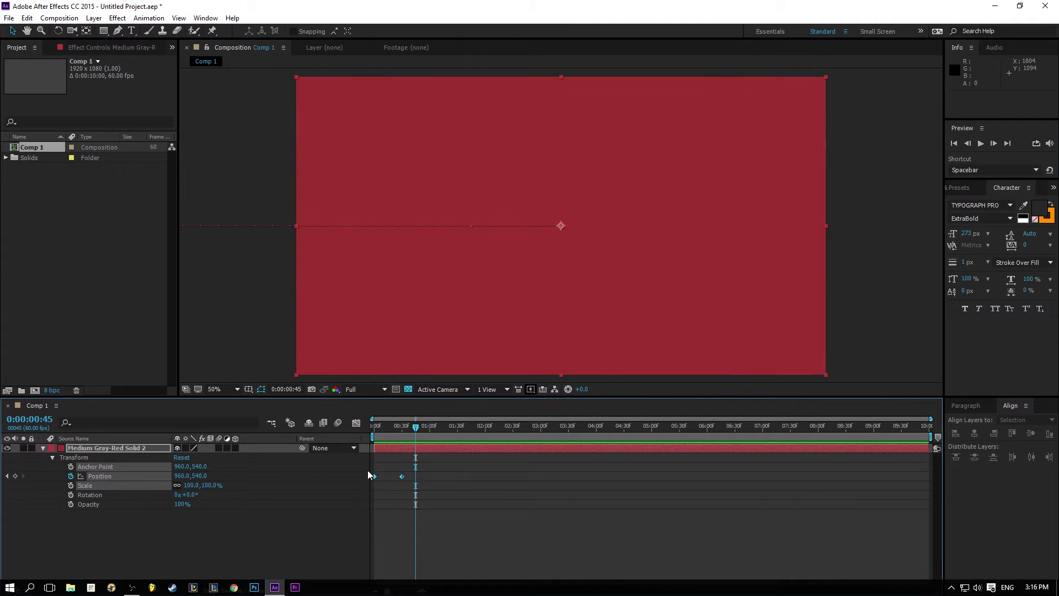
Apply Easy Ease to both of the solid's Position keyframes
right_click(402, 478)
mouse_move(421, 472)
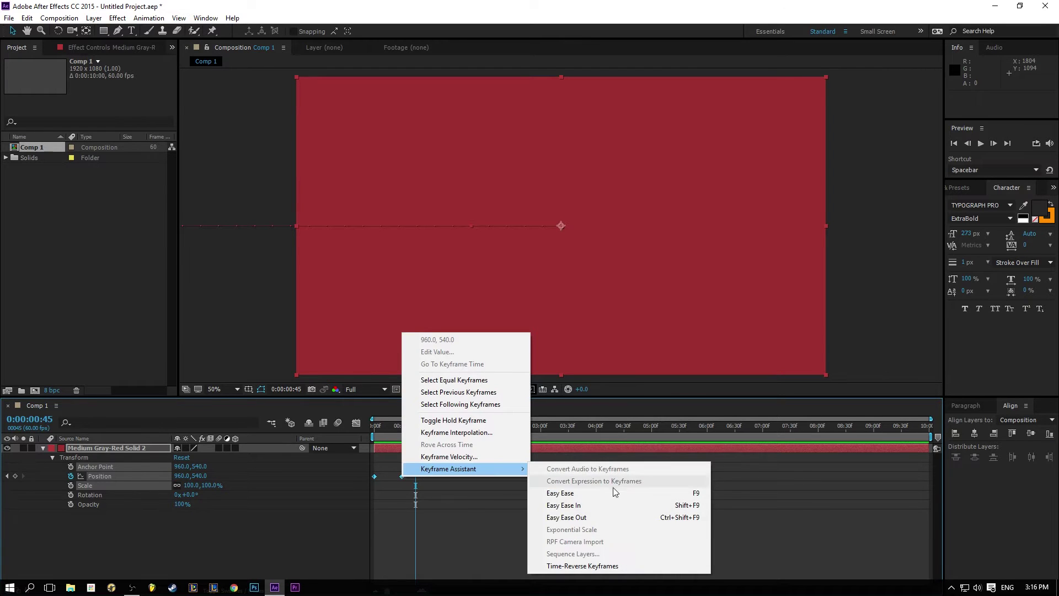
left_click(546, 491)
left_click_drag(462, 498, 362, 466)
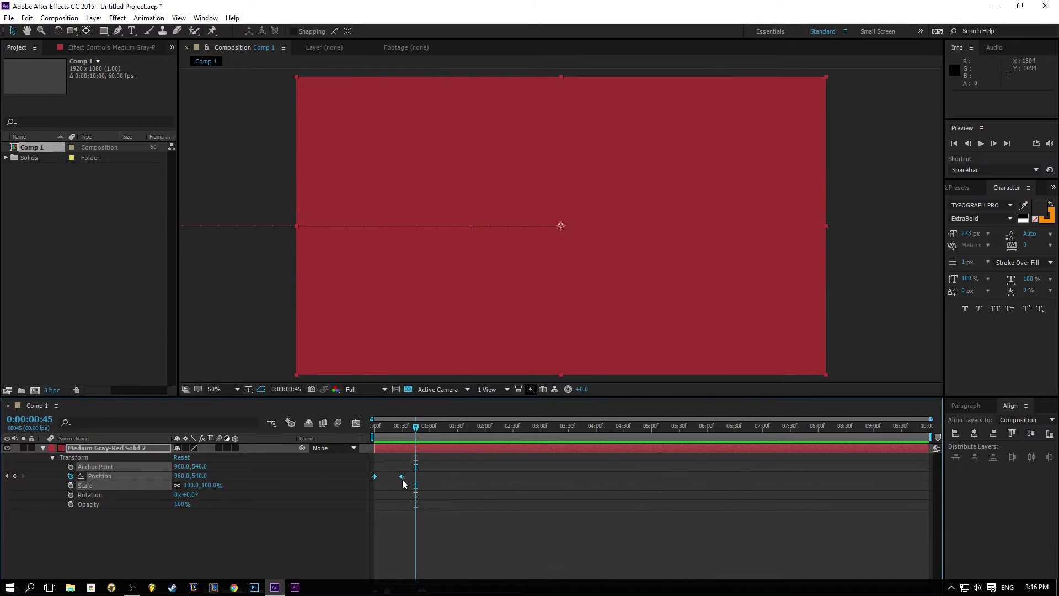
right_click(402, 479)
mouse_move(427, 473)
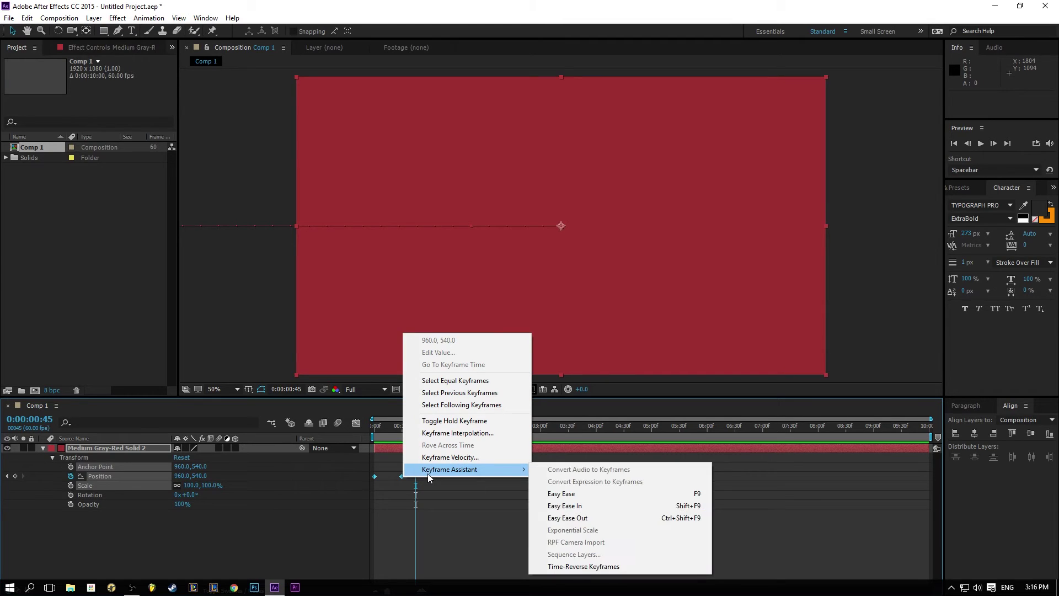
left_click(545, 493)
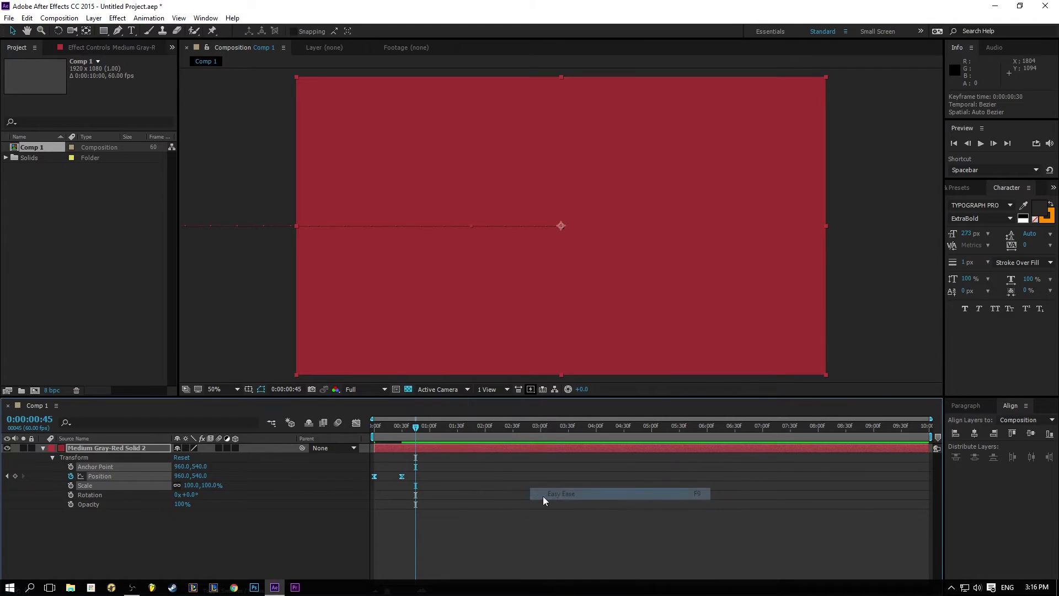
Preview the eased slide-in several times, checking the solid at 0:00:00:09
left_click_drag(427, 438, 362, 437)
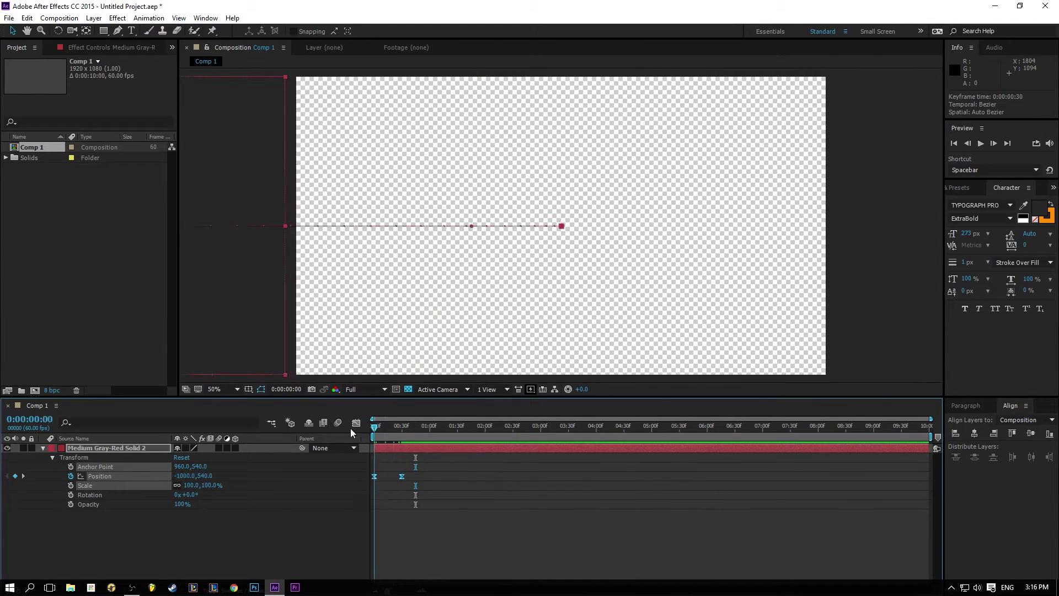
left_click(980, 144)
left_click(417, 432)
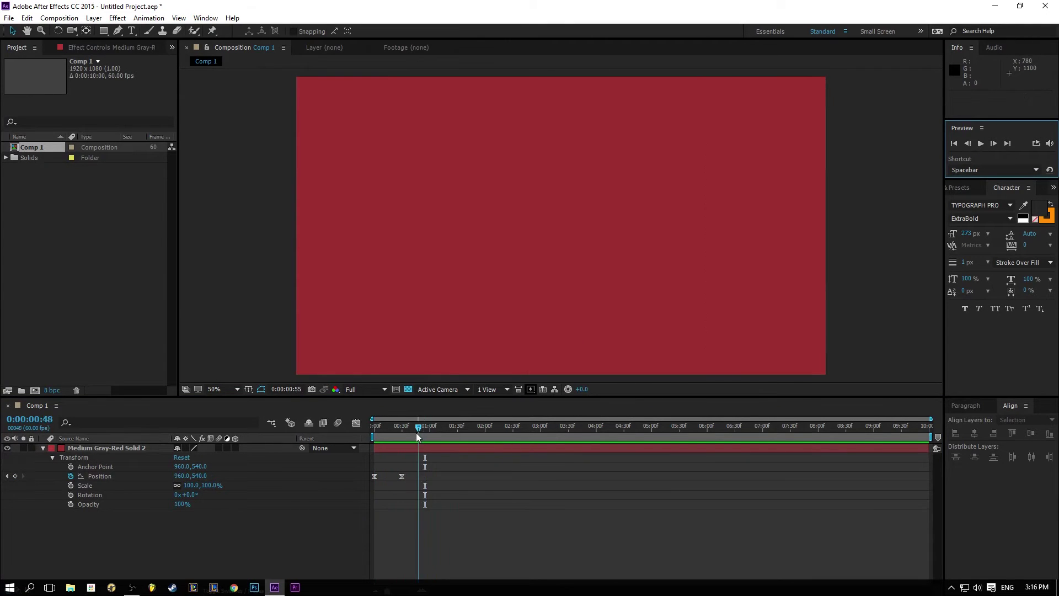
left_click(980, 144)
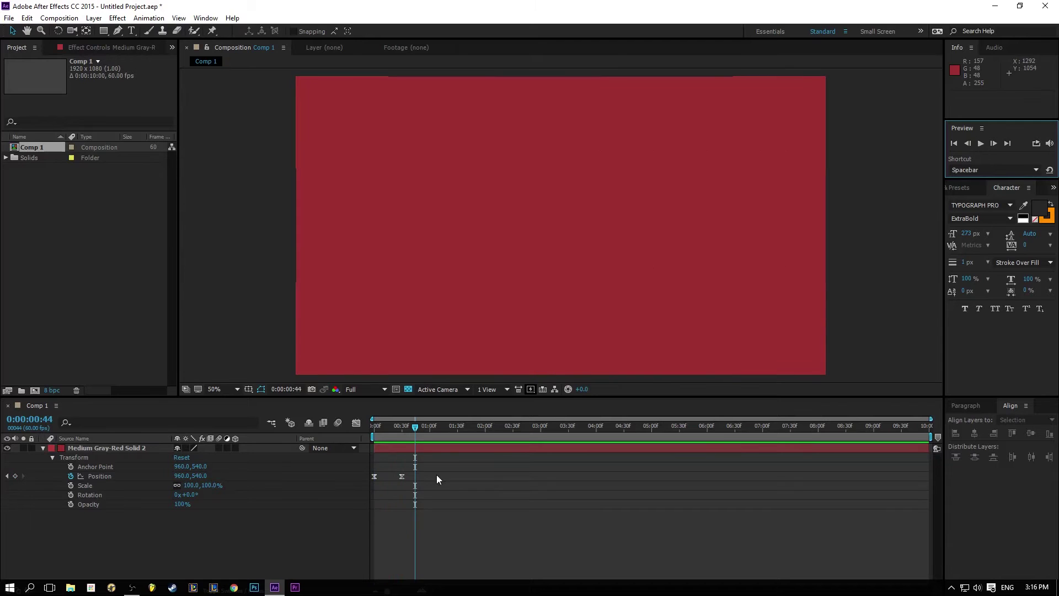
mouse_move(381, 429)
left_mouse_down()
mouse_move(368, 431)
mouse_move(390, 433)
left_mouse_up()
key("space")
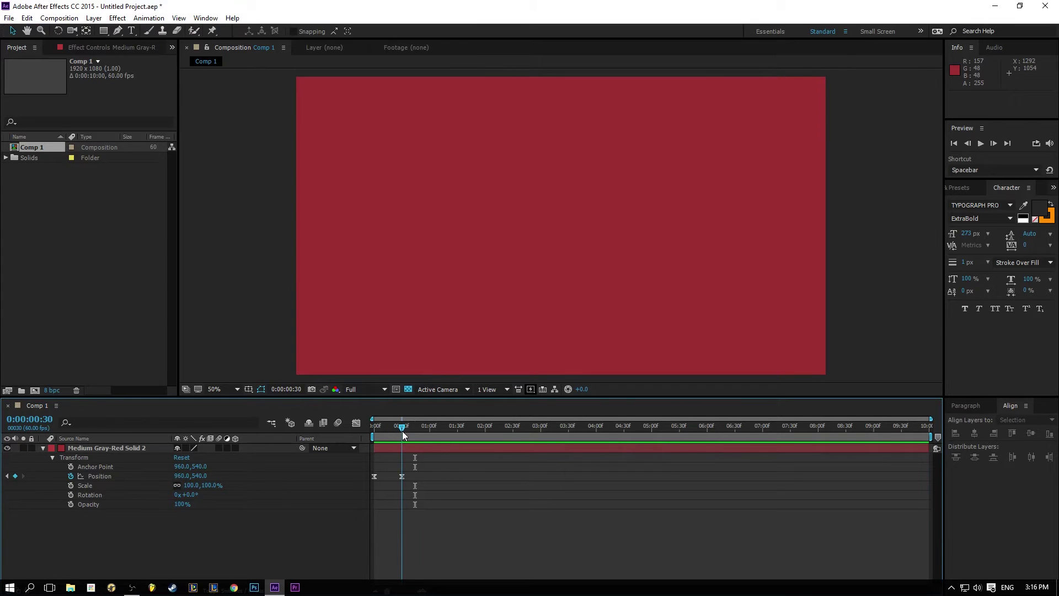
key("Home")
left_click(980, 144)
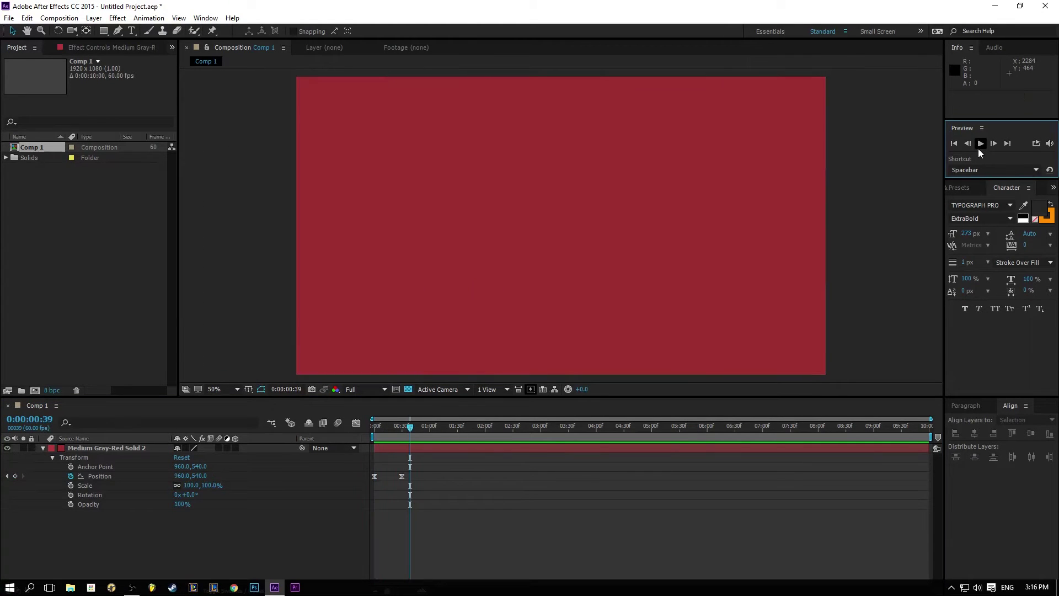
key("space")
left_click(981, 144)
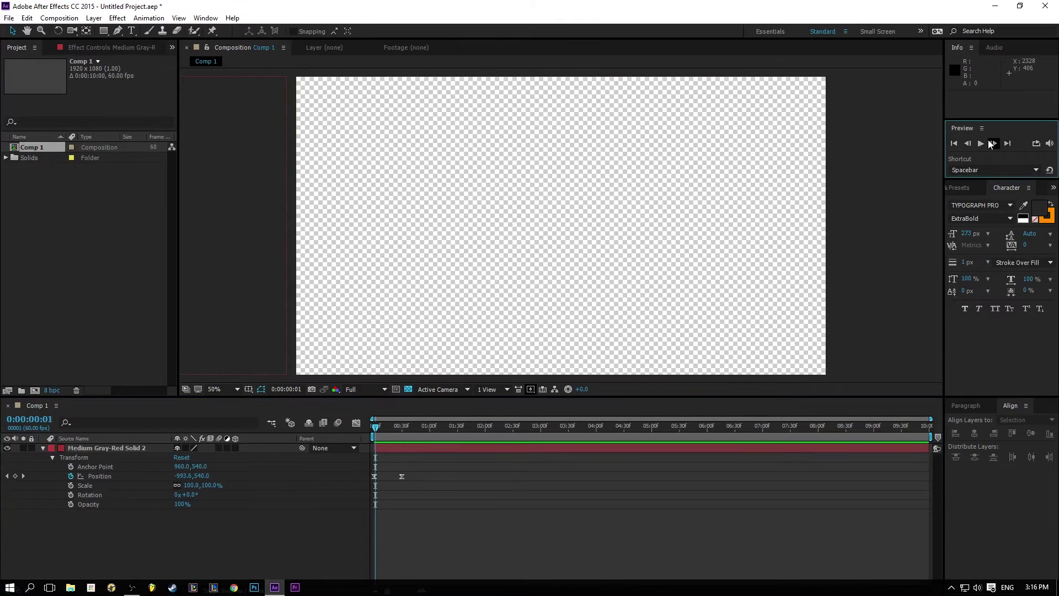
key("space")
Undo Easy Ease to compare the linear slide-in, then reapply Easy Ease to both keyframes
key("ctrl+z")
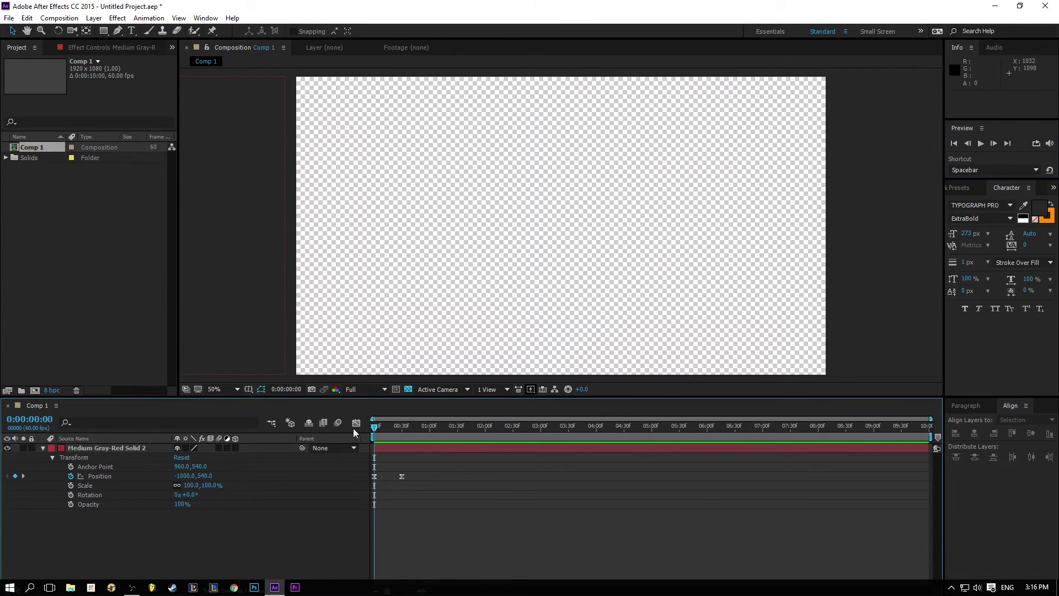
key("space")
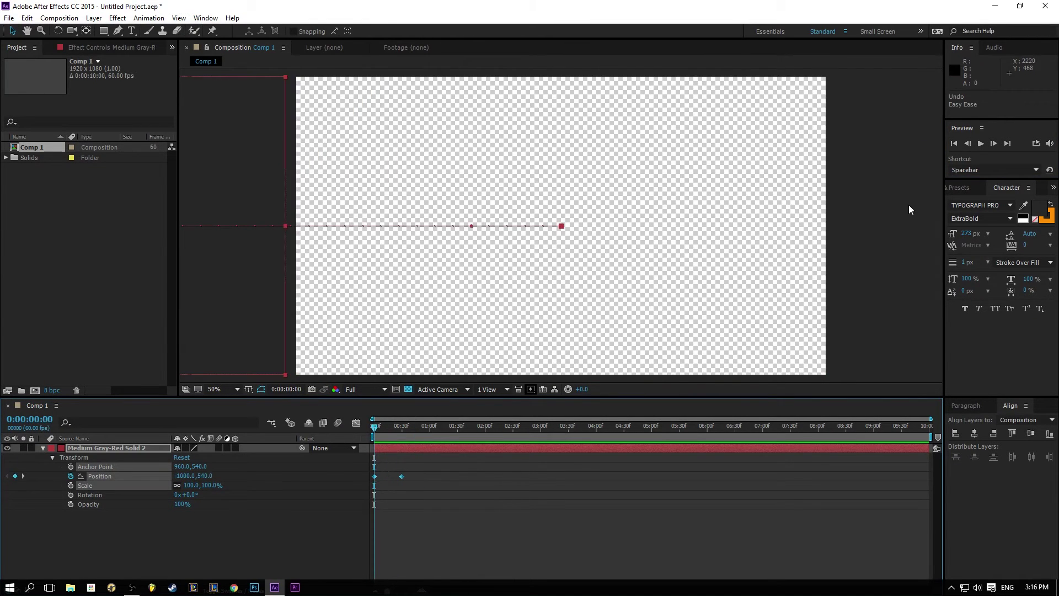
left_click(984, 145)
left_click_drag(425, 455, 373, 478)
right_click(374, 476)
mouse_move(393, 470)
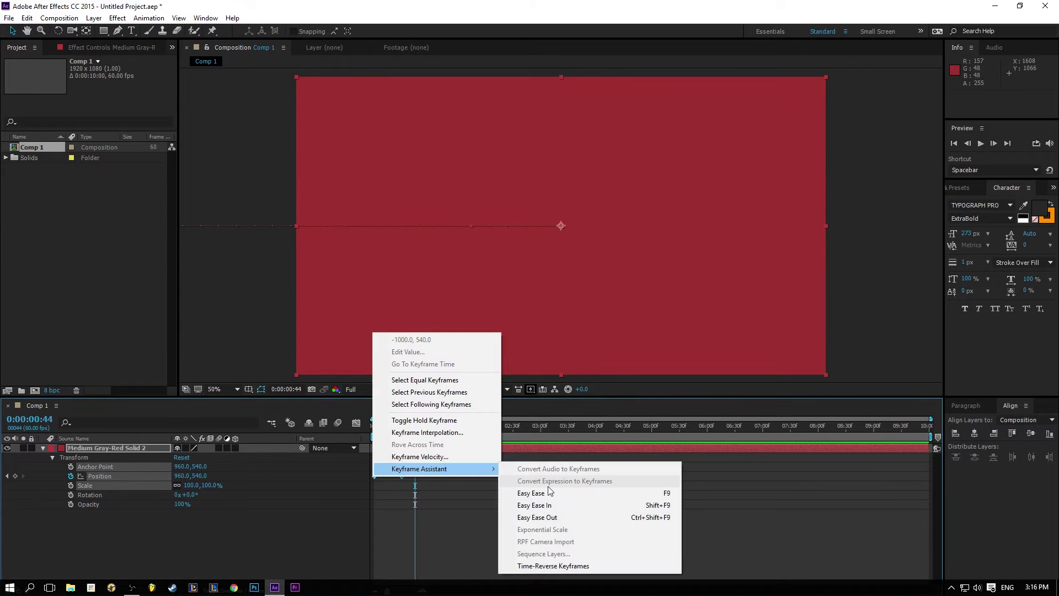
left_click(518, 492)
key("Home")
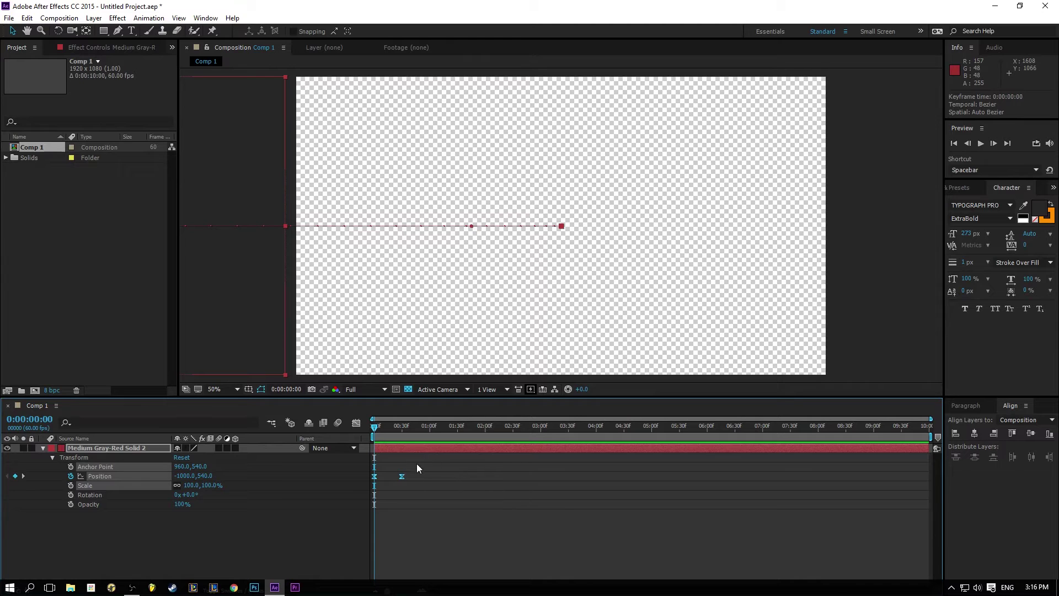
In the speed graph, pull the final Position keyframe's influence handle left to strengthen its ease
left_click_drag(436, 483, 362, 464)
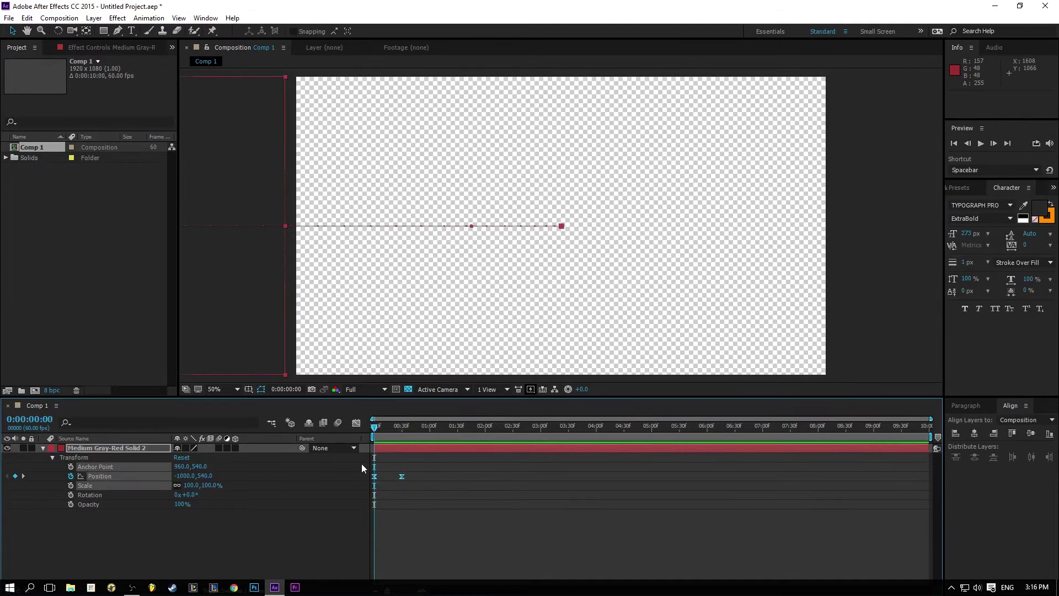
left_click(356, 422)
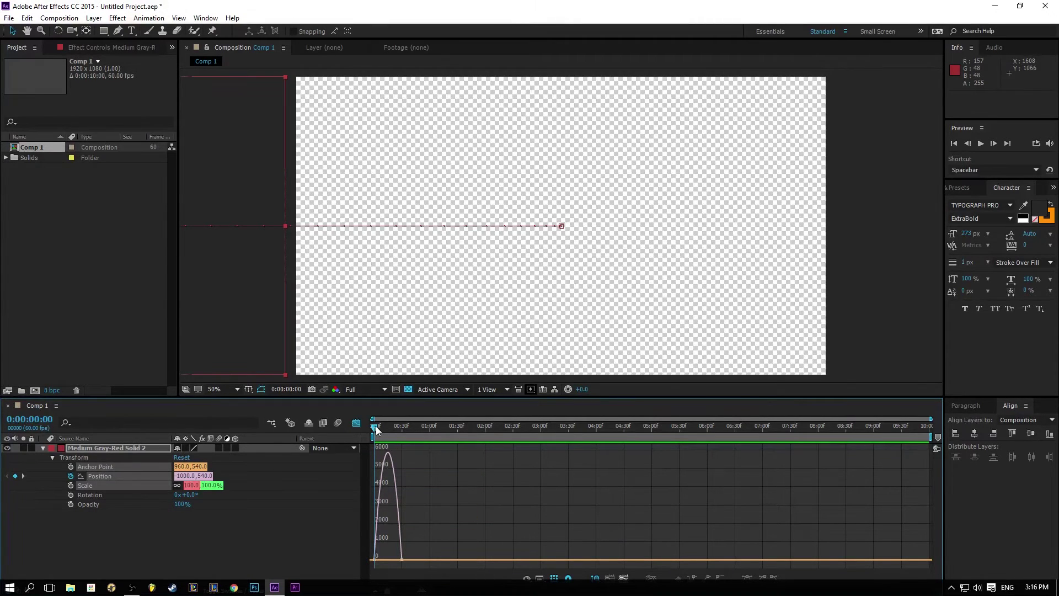
mouse_move(375, 429)
left_mouse_down()
mouse_move(402, 425)
mouse_move(375, 428)
left_mouse_up()
mouse_move(377, 516)
left_click(399, 560)
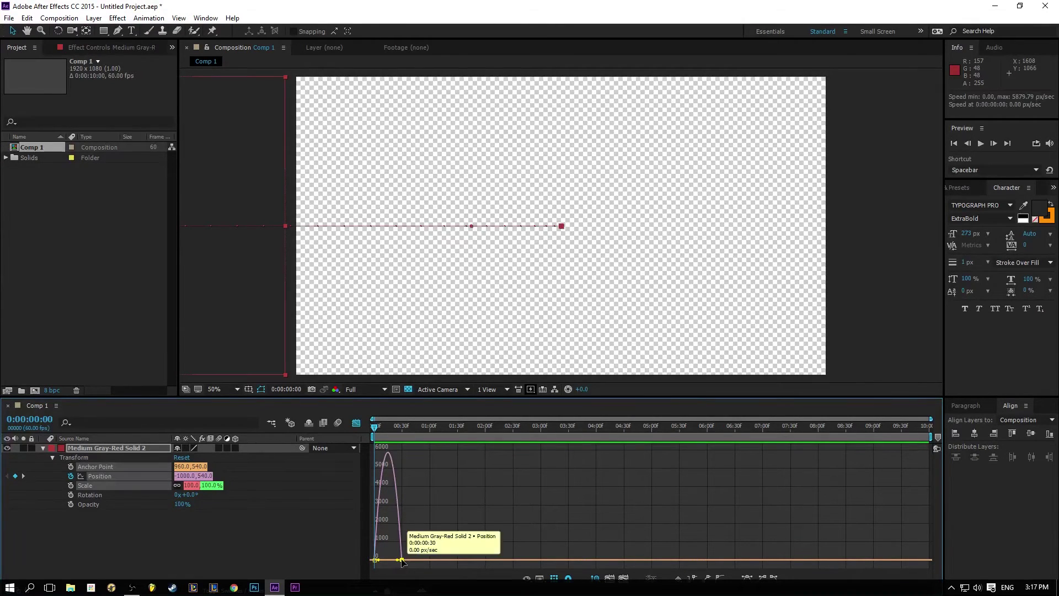
left_click_drag(397, 561, 388, 561)
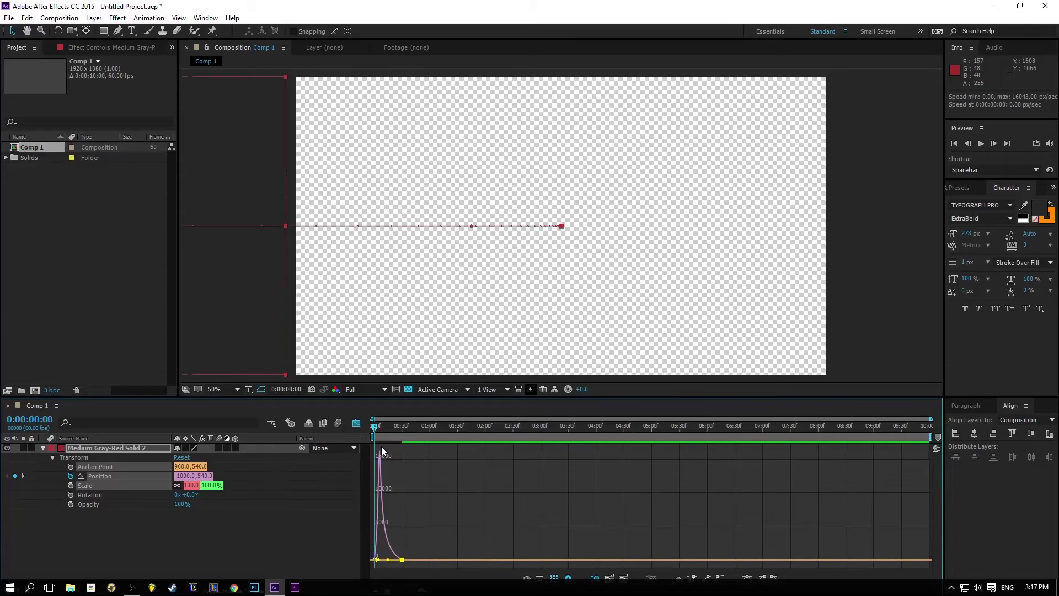
Shift the final Position keyframe later in time, checking the result with a preview
mouse_move(380, 459)
mouse_move(401, 559)
left_click_drag(401, 560, 411, 560)
left_click(979, 143)
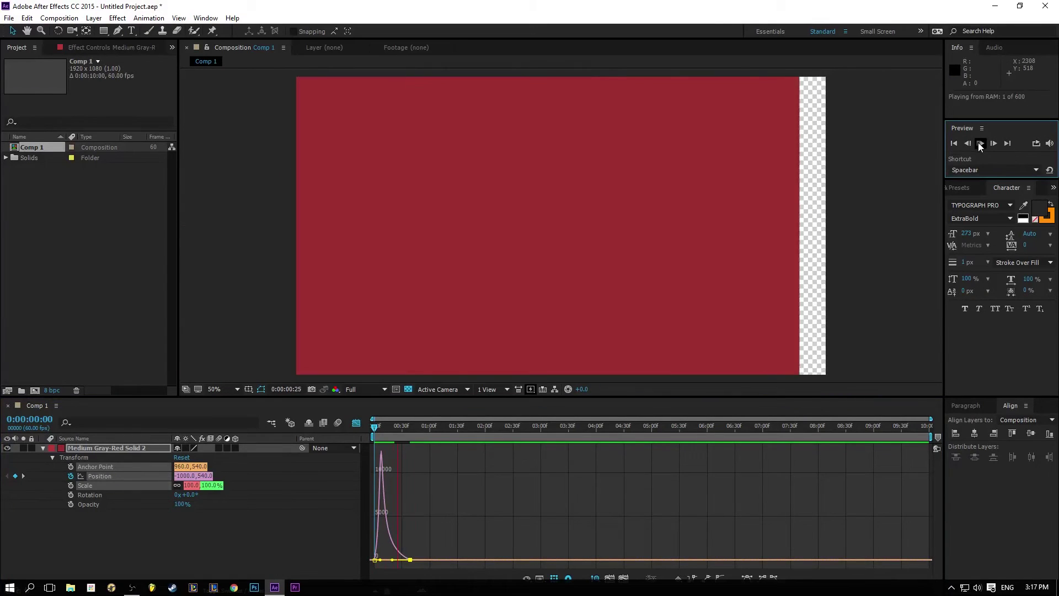
left_click(980, 144)
left_click_drag(409, 560, 424, 560)
Replay the slide-in several times to check its smooth deceleration into the centre
key("Home")
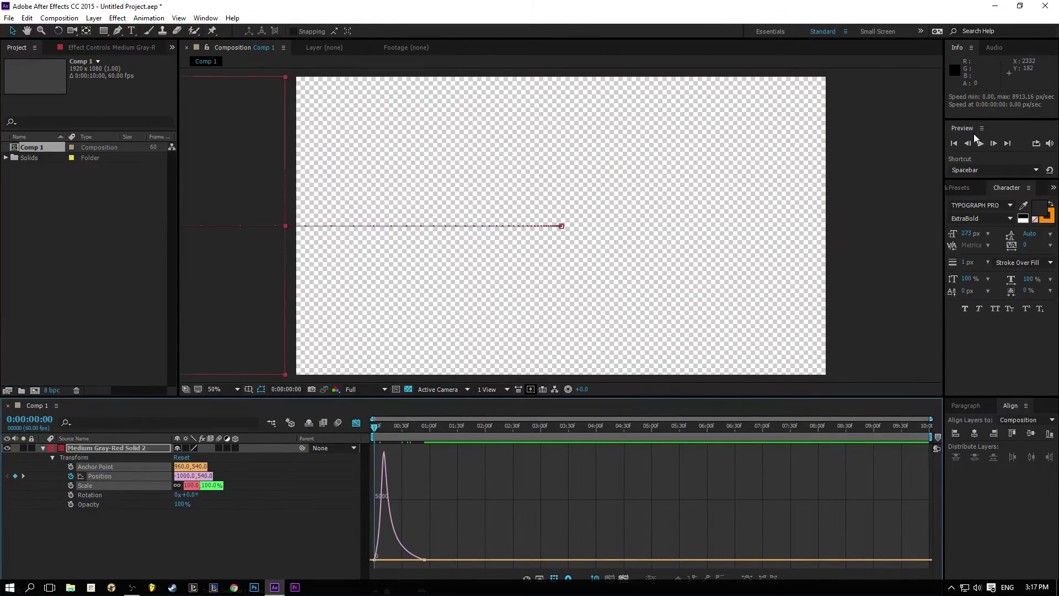
left_click(980, 143)
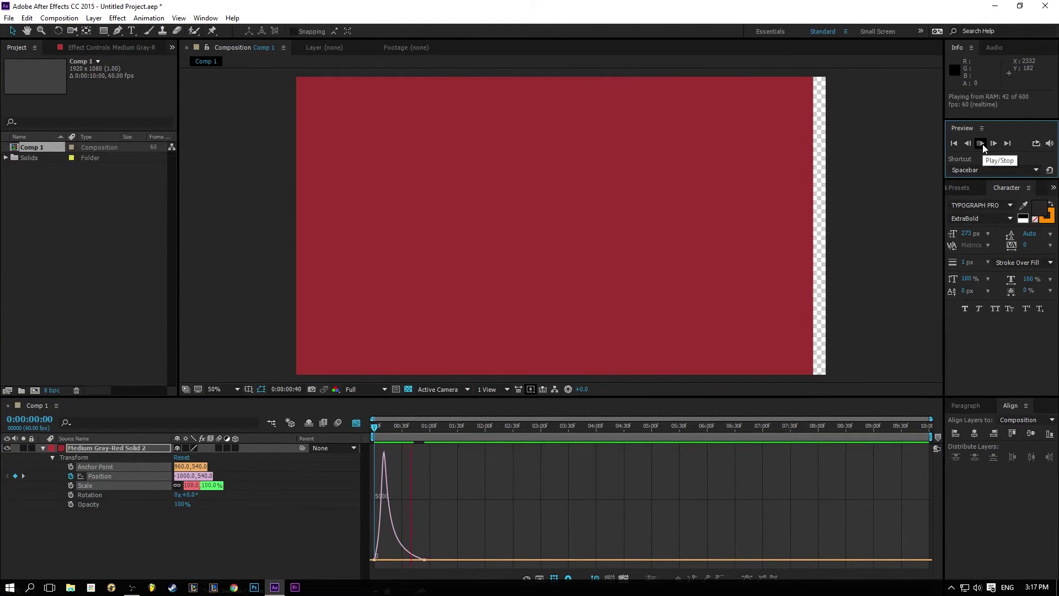
left_click(980, 144)
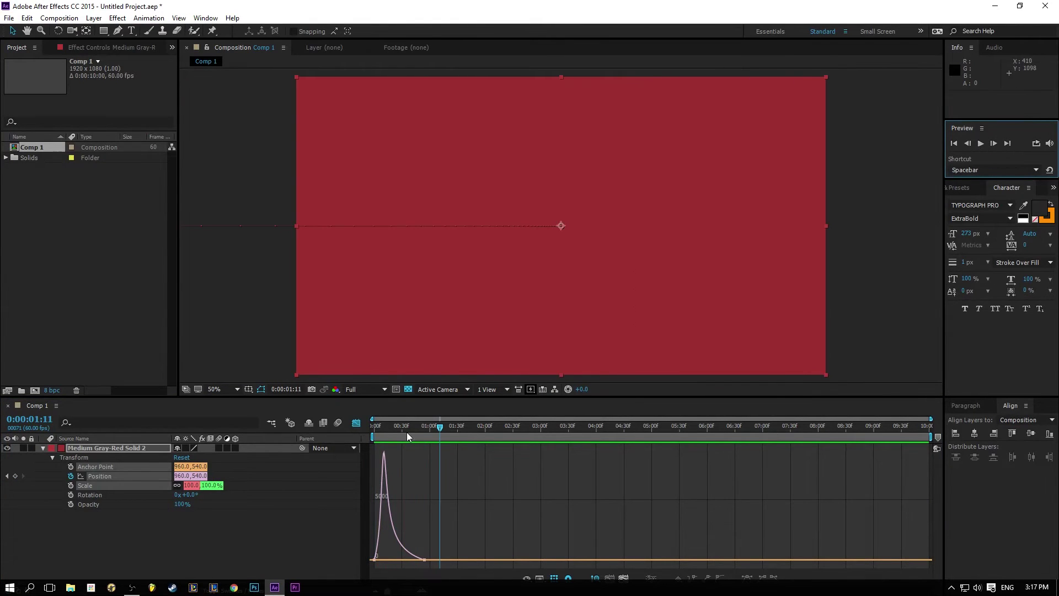
left_click(980, 143)
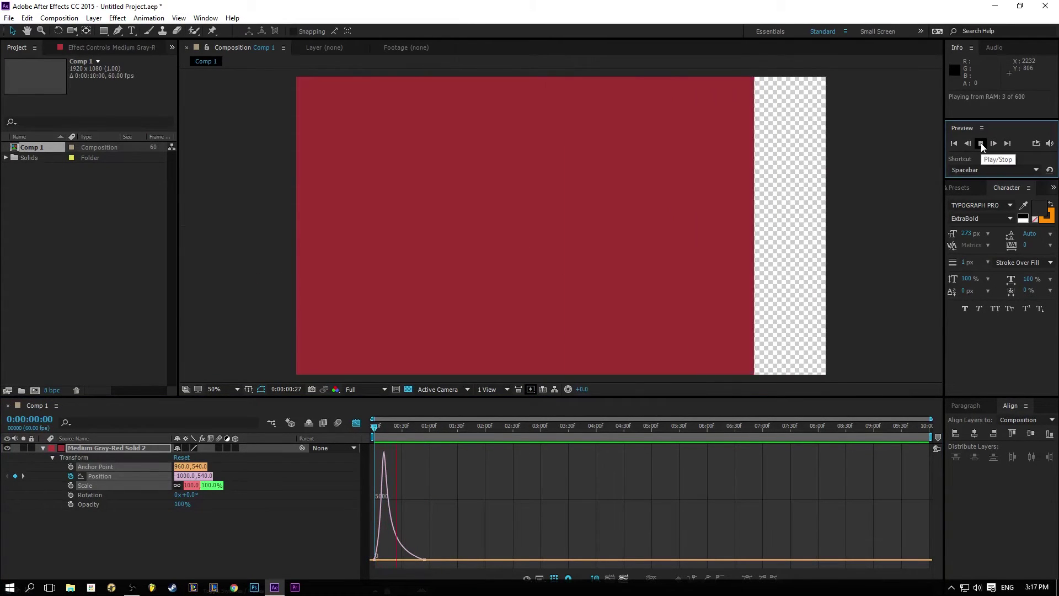
key("space")
key("space")
key("space")
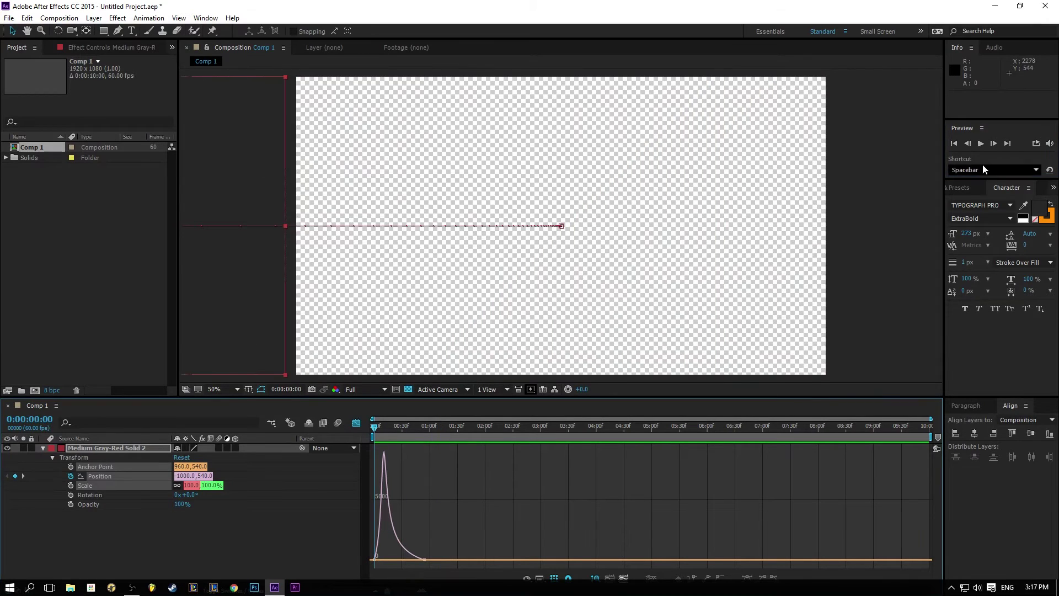
left_click(980, 144)
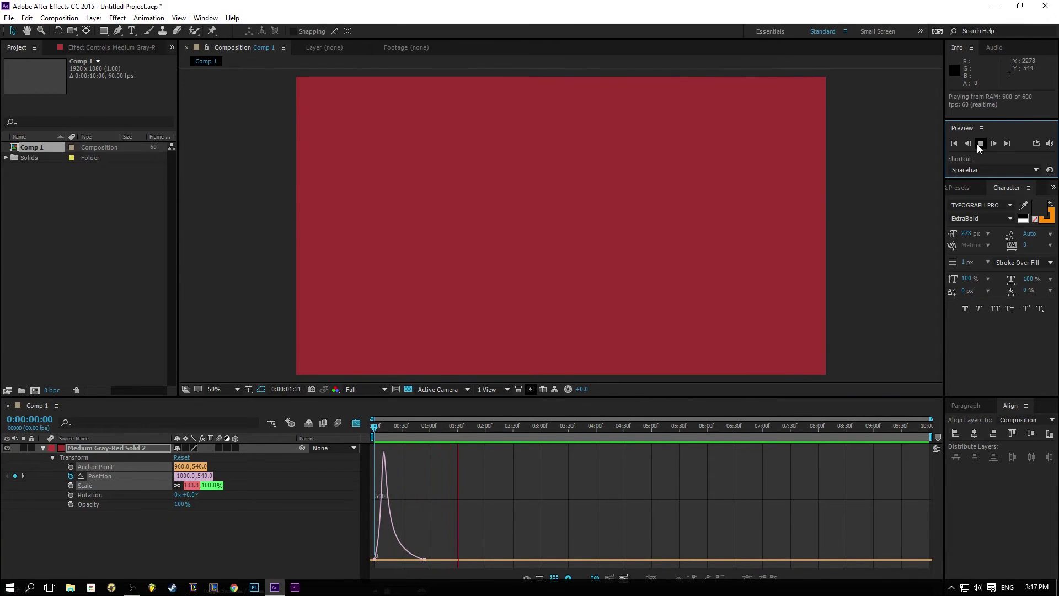
key("space")
left_click(395, 424)
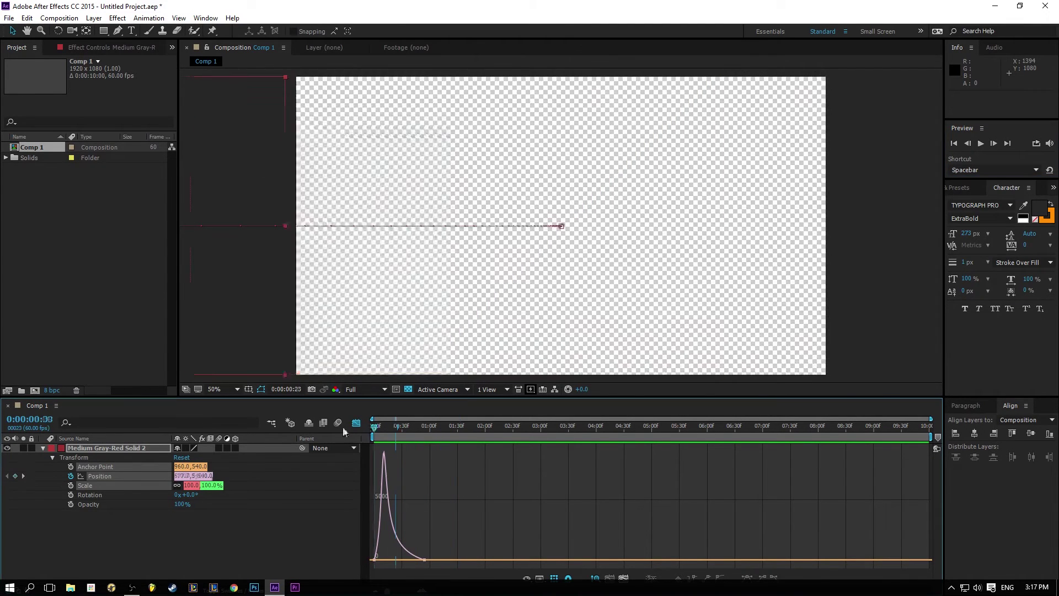
left_click(979, 145)
left_click(980, 144)
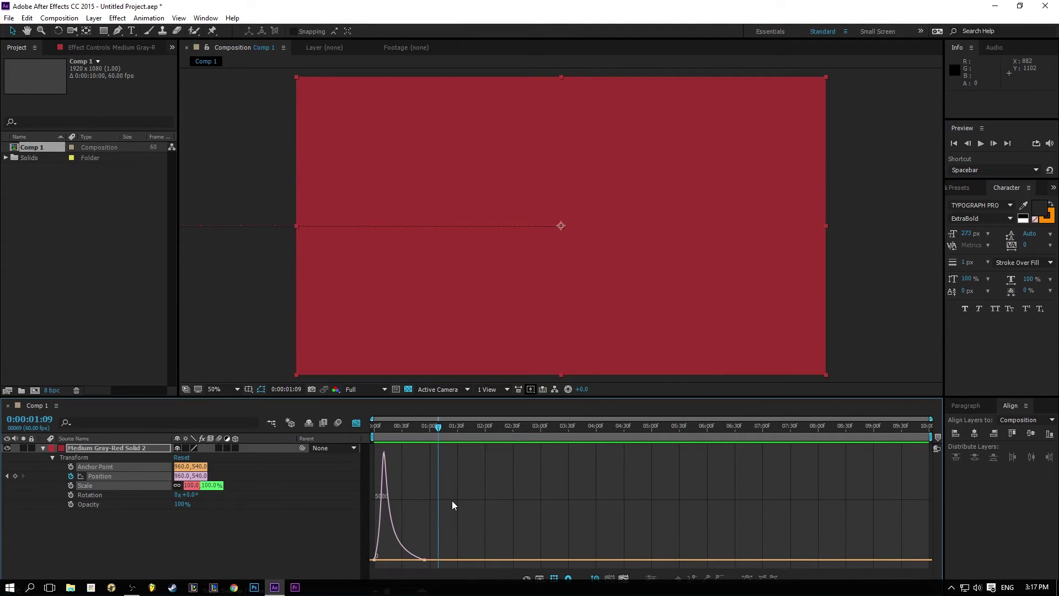
Leave the Graph Editor, deselect the solid, and set the current time to 0:00:01:01
left_click(361, 429)
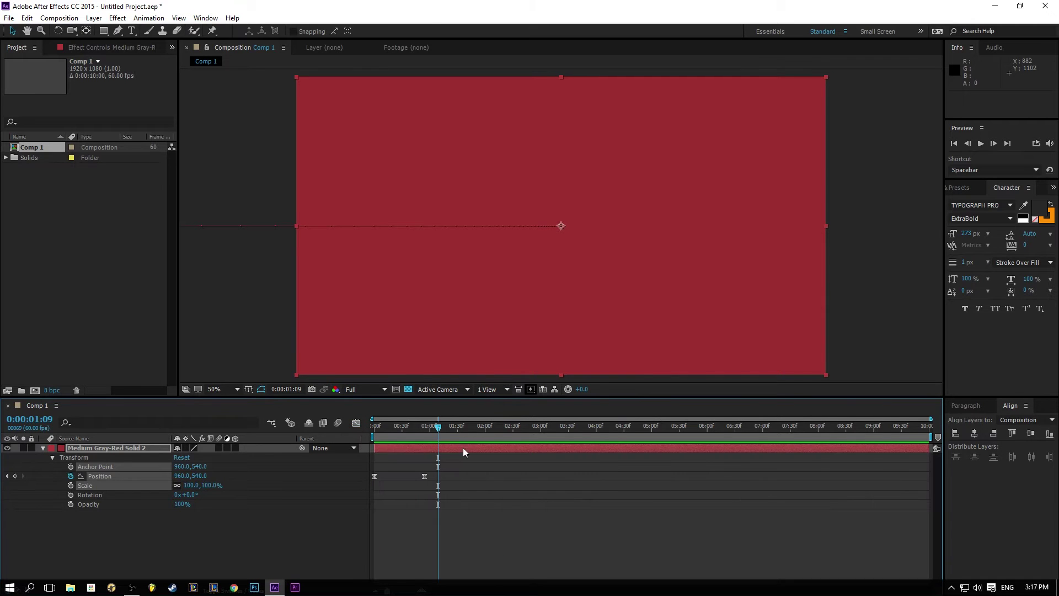
left_click(375, 425)
left_click(374, 425)
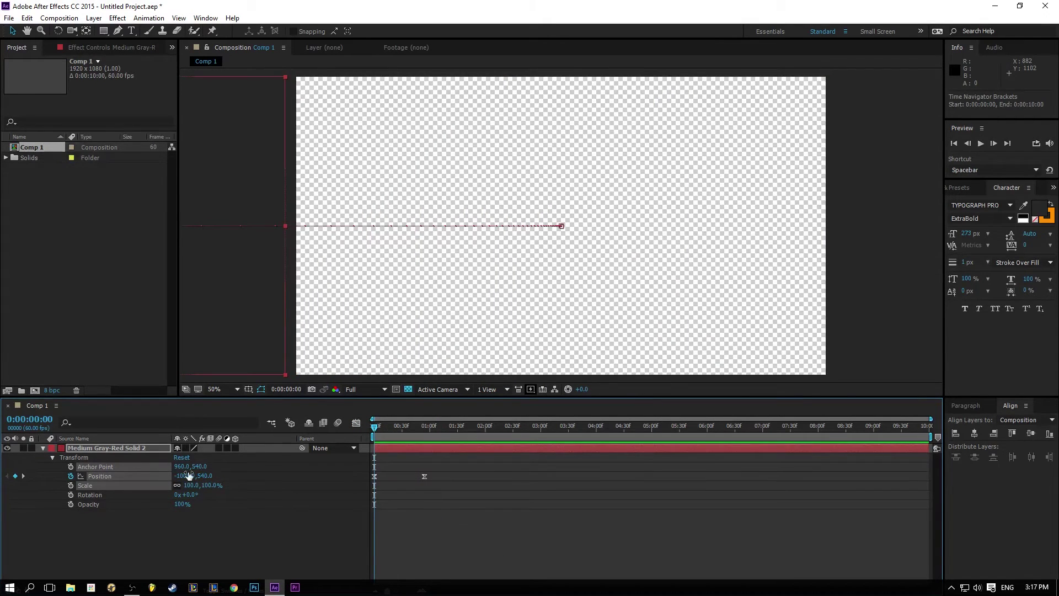
left_click(72, 517)
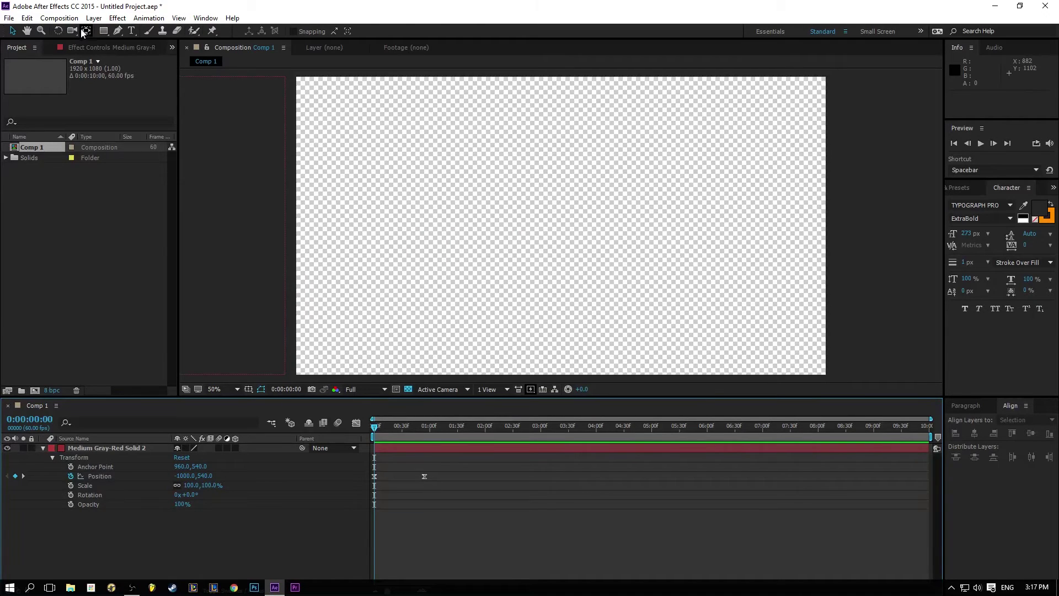
left_click(441, 426)
left_click_drag(442, 426, 430, 425)
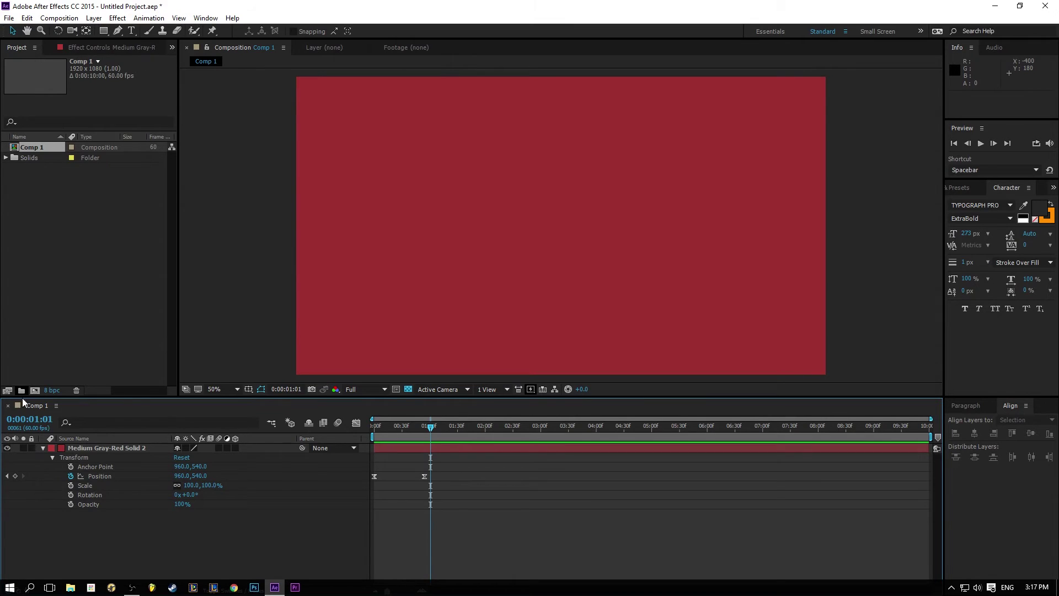
Collapse the solid's properties and create a text layer reading Hello on the canvas
left_click(44, 446)
left_click(132, 31)
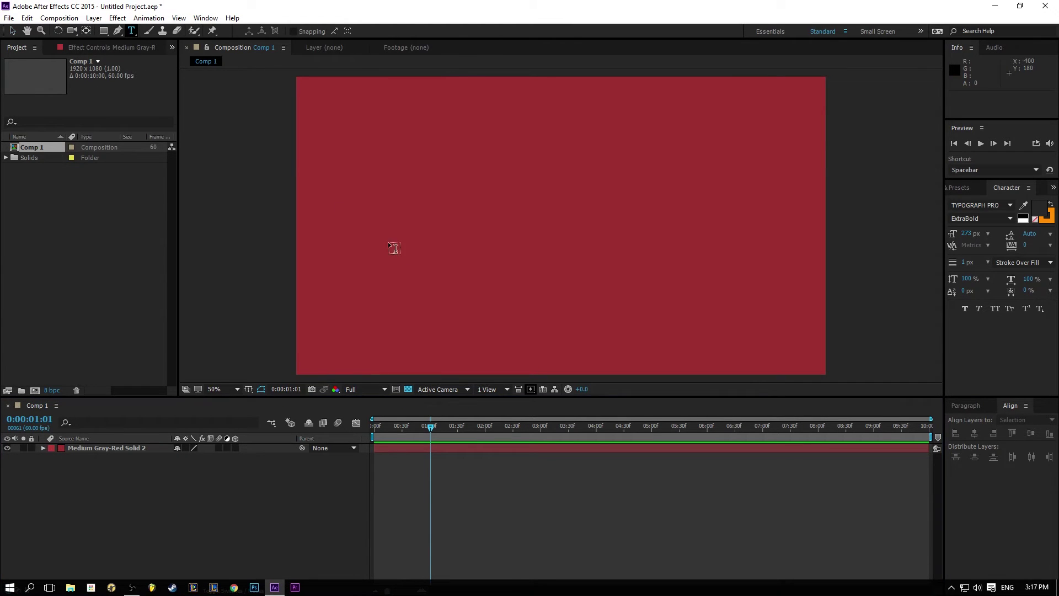
left_click(414, 258)
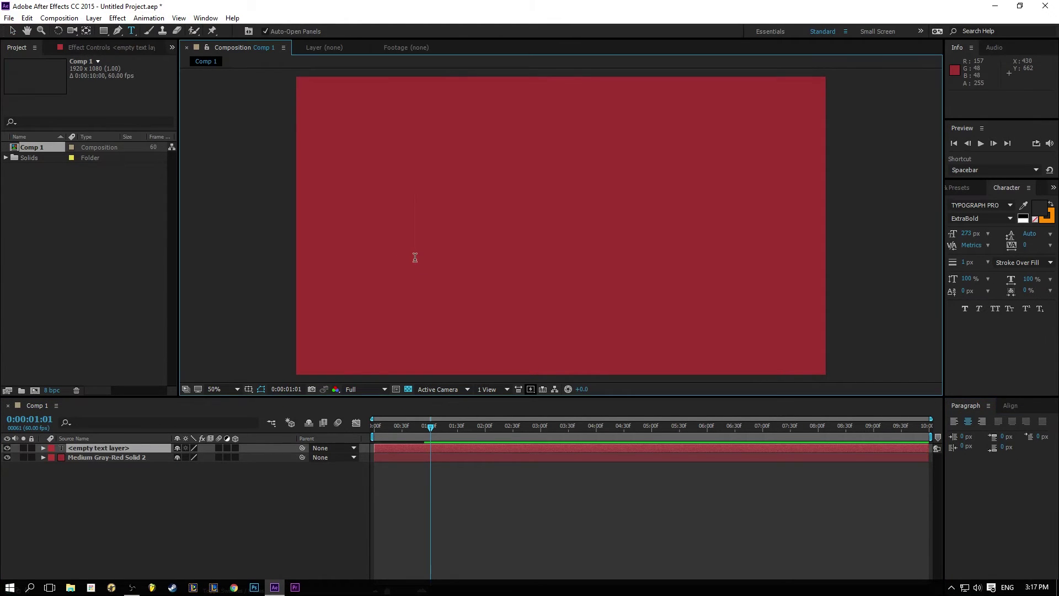
type("Hello")
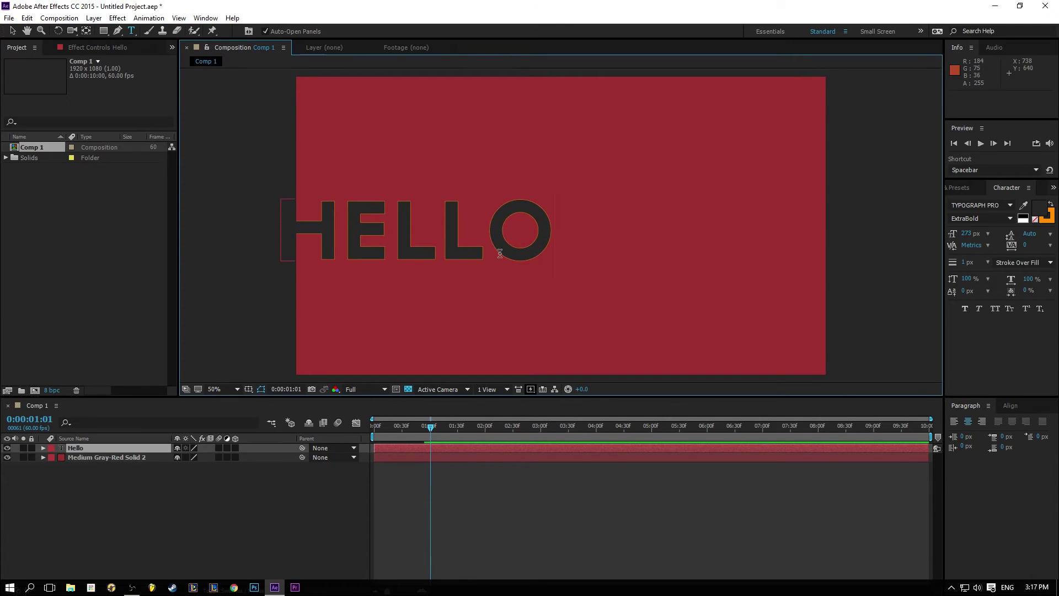
Set the HELLO fill colour to white FDFDFD and drag the text toward the centre
left_click_drag(536, 251, 268, 235)
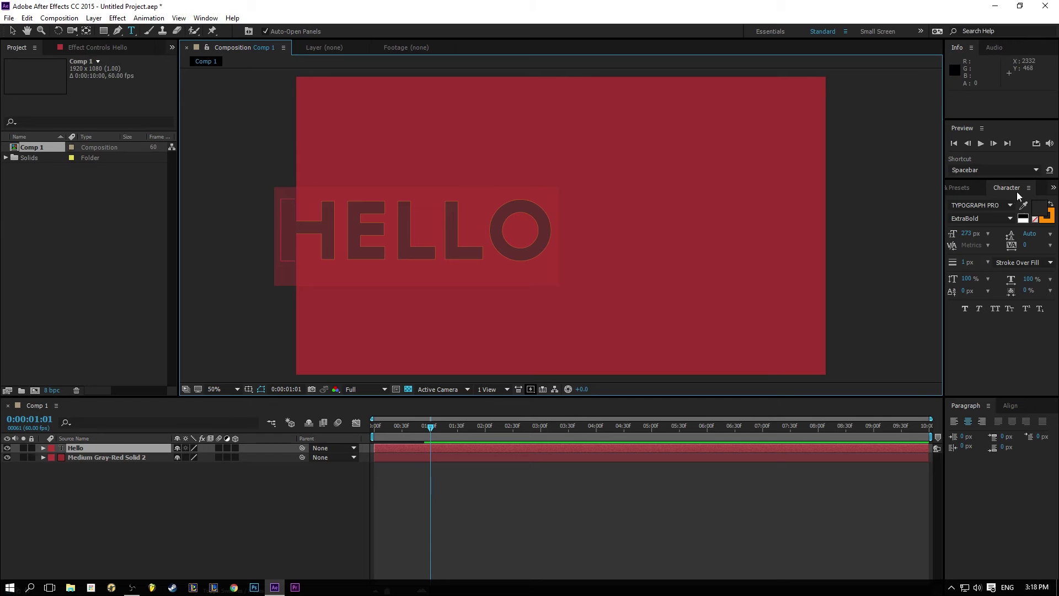
left_click(1035, 219)
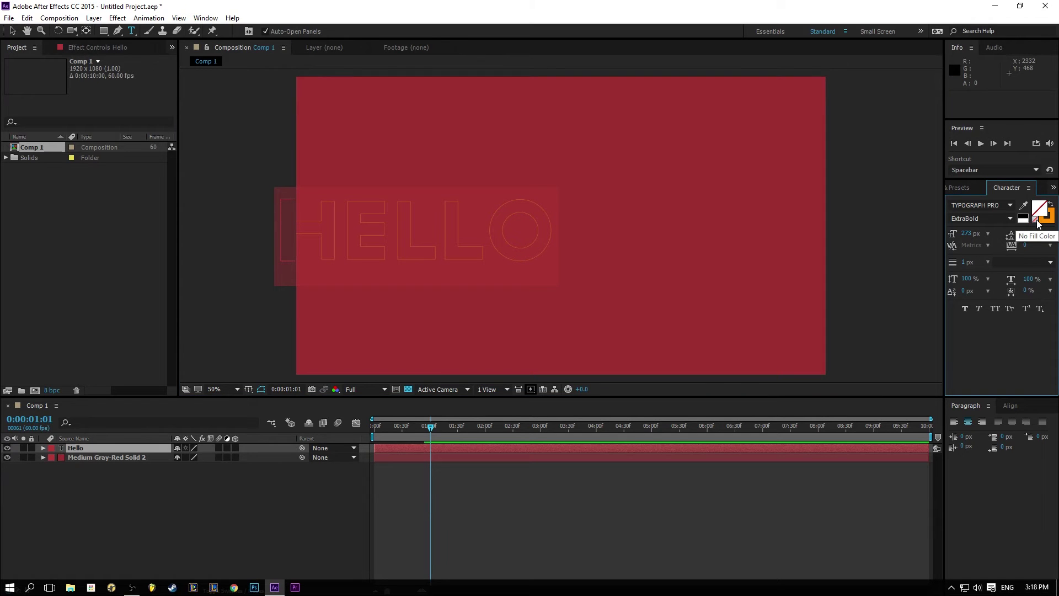
left_click(1038, 220)
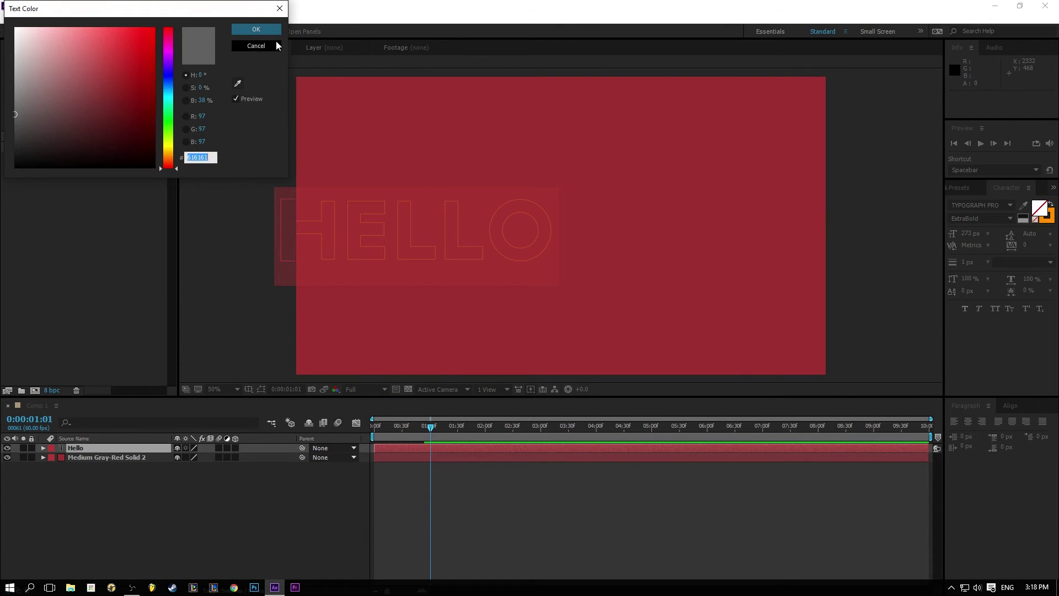
left_click(276, 43)
left_click(1051, 202)
left_click(1038, 209)
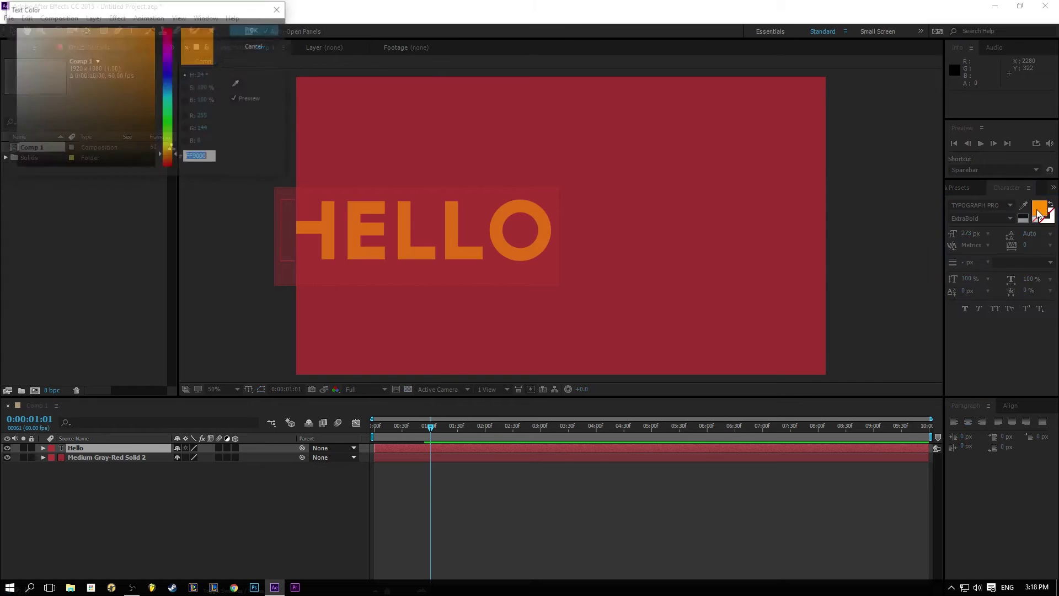
left_click(15, 96)
mouse_move(15, 96)
left_mouse_down()
mouse_move(16, 140)
mouse_move(15, 29)
left_mouse_up()
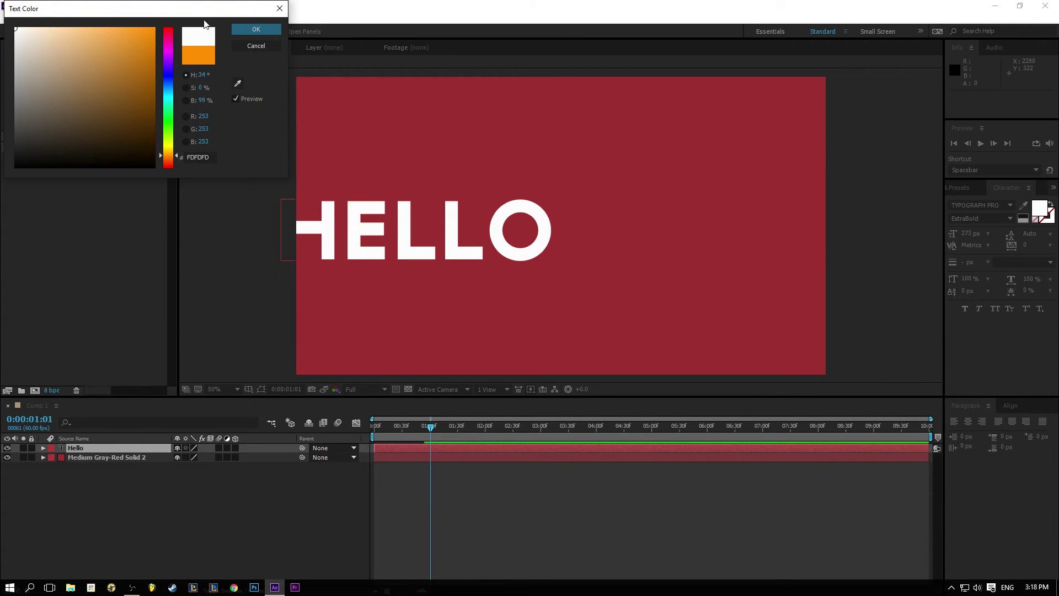
left_click(256, 29)
left_click_drag(386, 210, 522, 207)
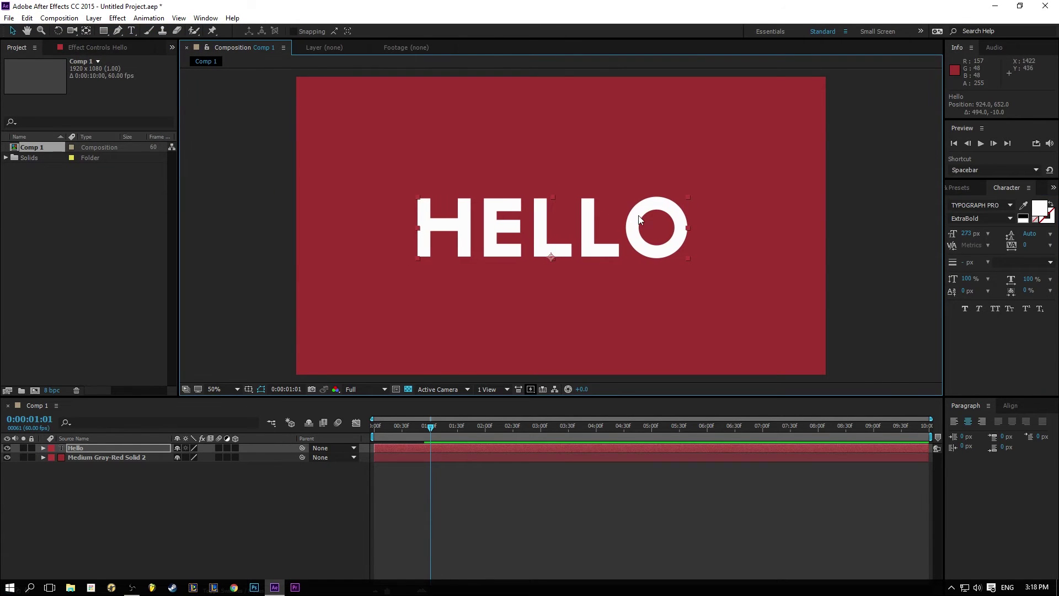
Scale HELLO down to about 55% and align it to the composition's horizontal and vertical centre
left_click_drag(687, 198, 612, 218)
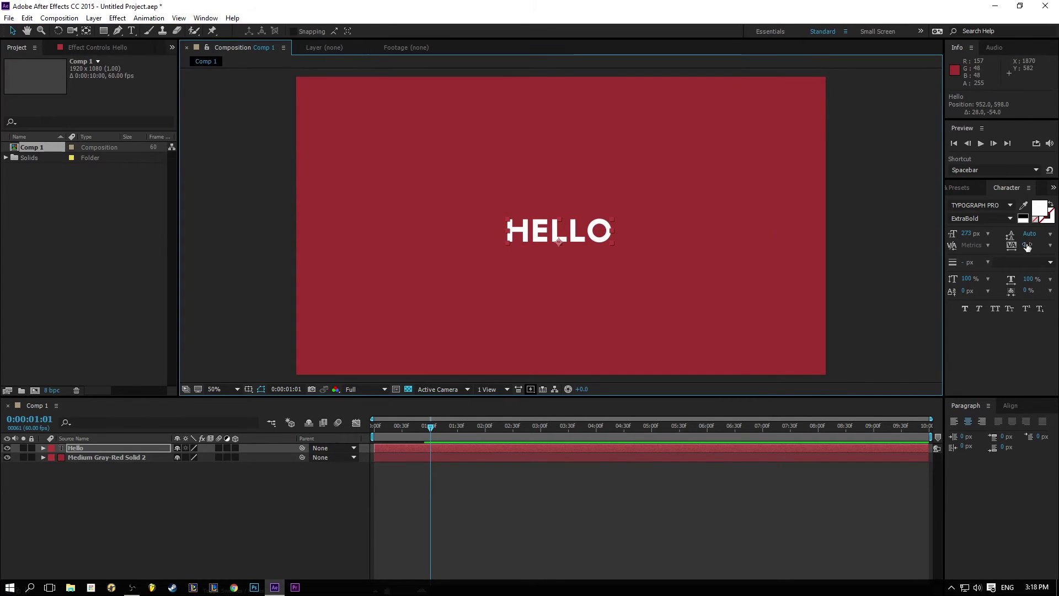
left_click(1009, 406)
left_click(974, 433)
left_click(1030, 433)
left_click(825, 338)
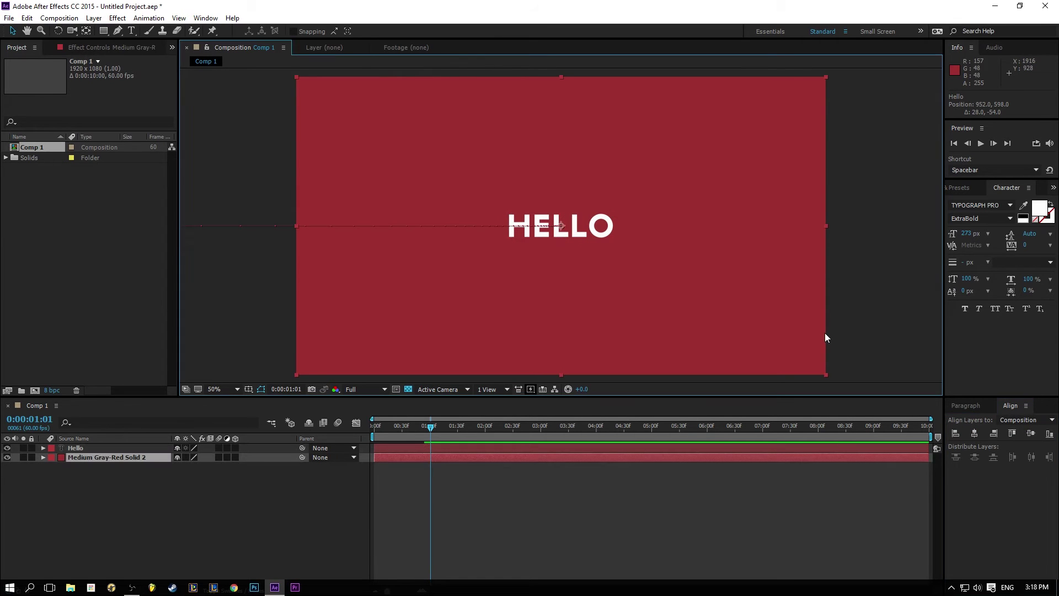
mouse_move(430, 426)
left_mouse_down()
mouse_move(383, 426)
mouse_move(420, 428)
left_mouse_up()
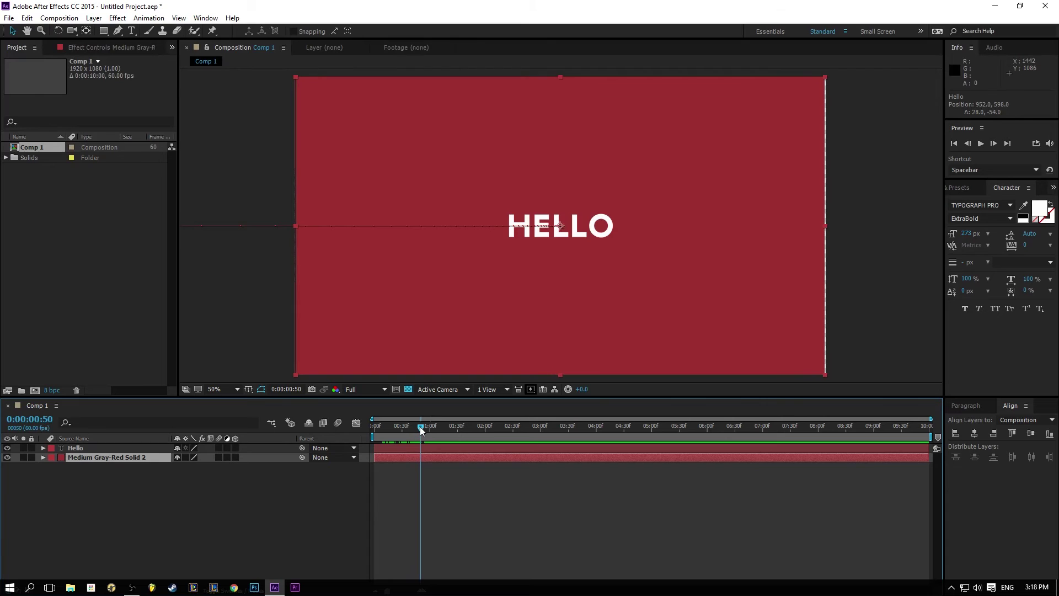
Set a 0% Scale keyframe on the HELLO layer at 0:00:00:50
left_click(42, 447)
left_click(64, 484)
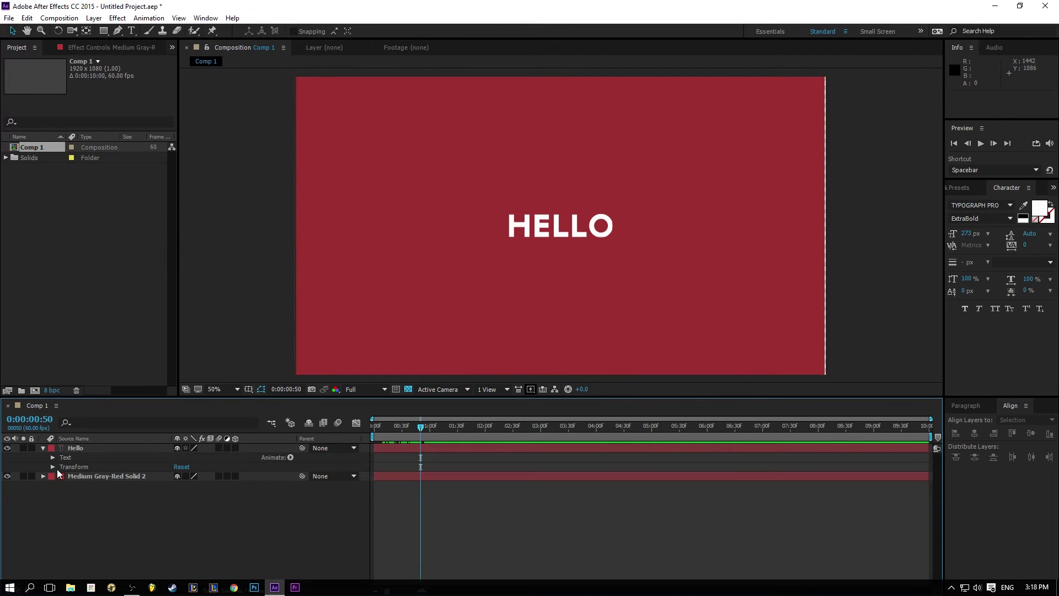
left_click(54, 466)
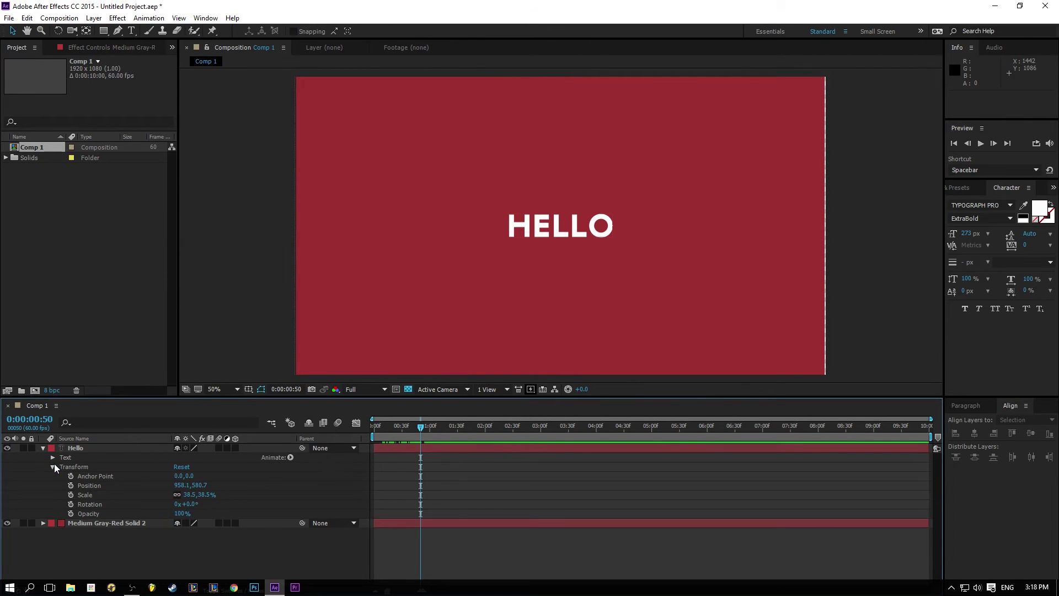
left_click(70, 494)
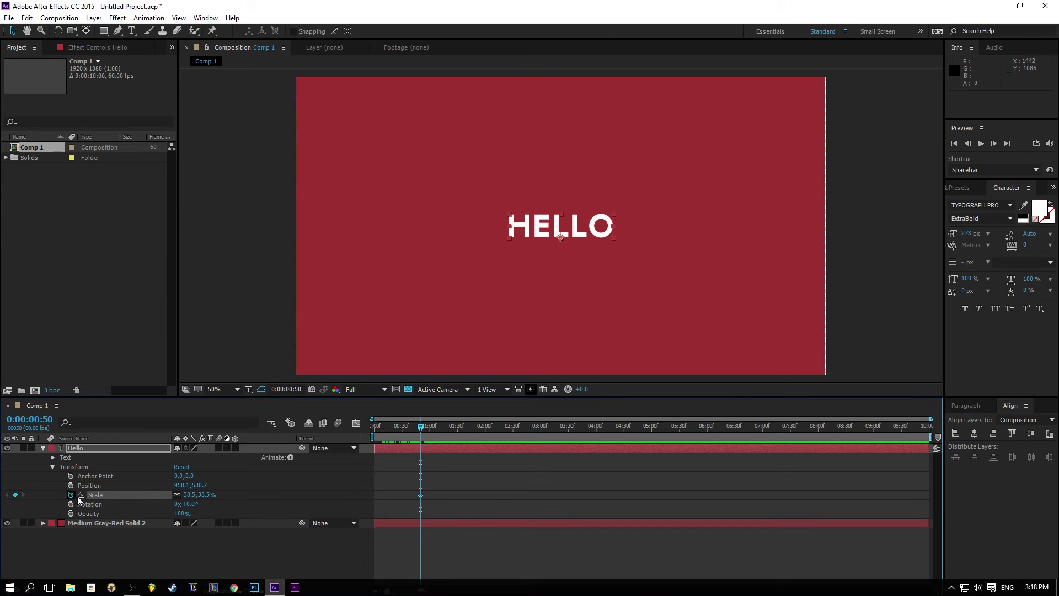
left_click(193, 494)
type("0")
key("Return")
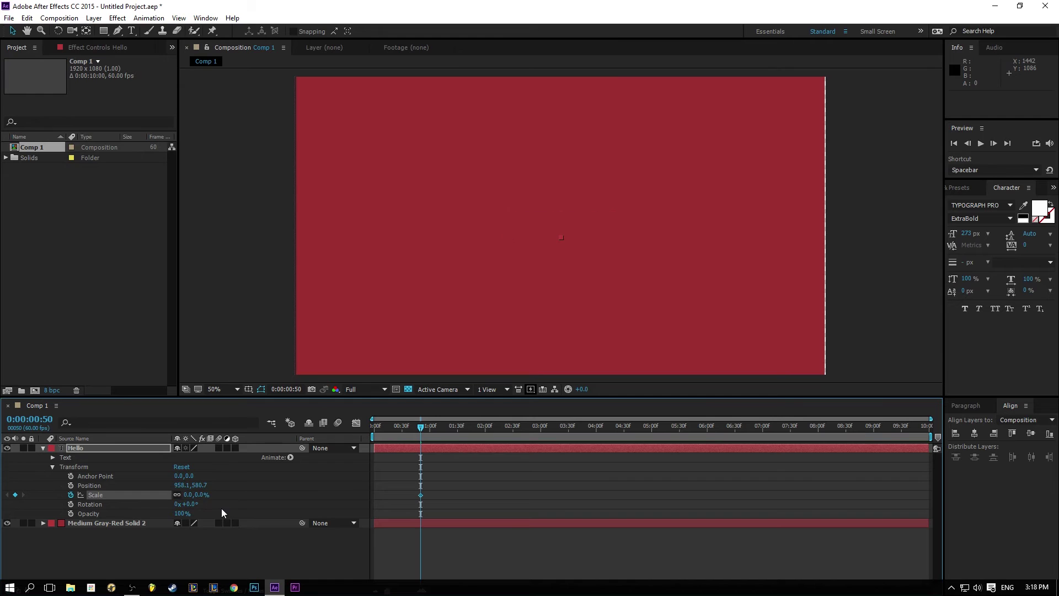
Add a 38.5% Scale keyframe at 0:00:01:05
left_click_drag(420, 427, 434, 428)
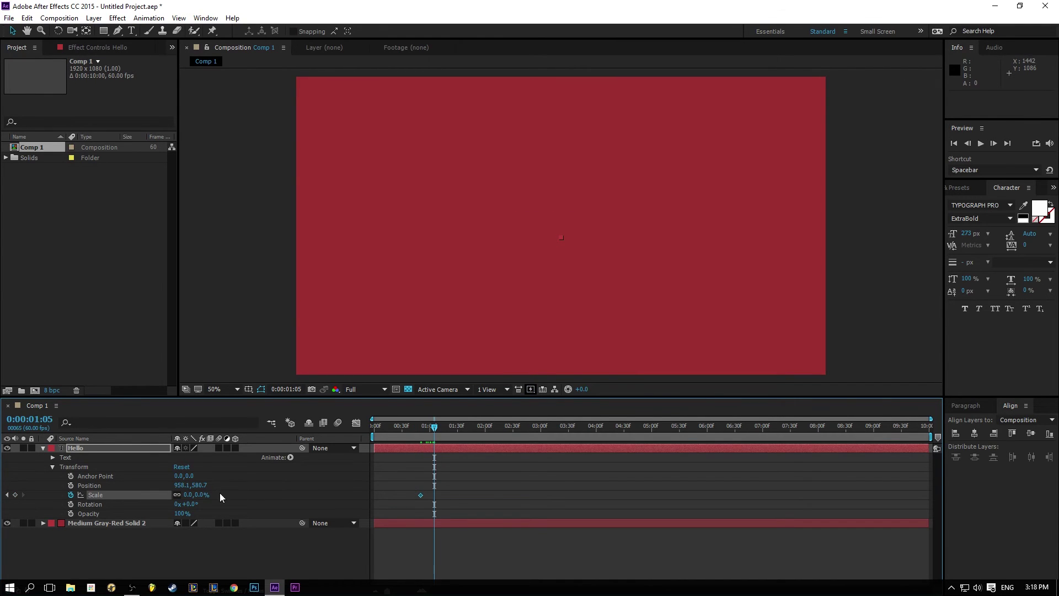
left_click(187, 496)
type("3")
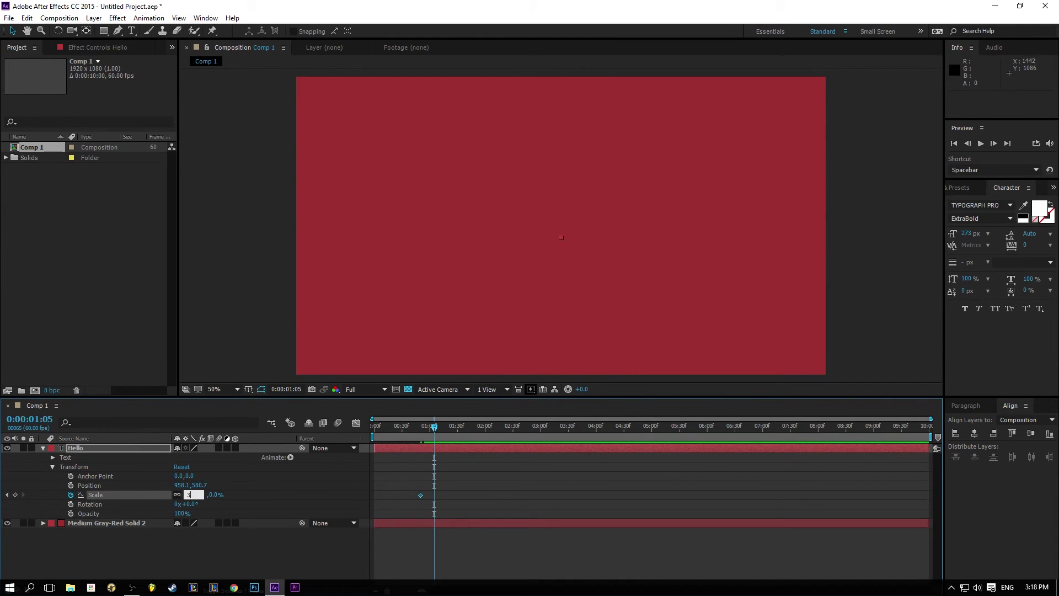
type("8.5")
key("Return")
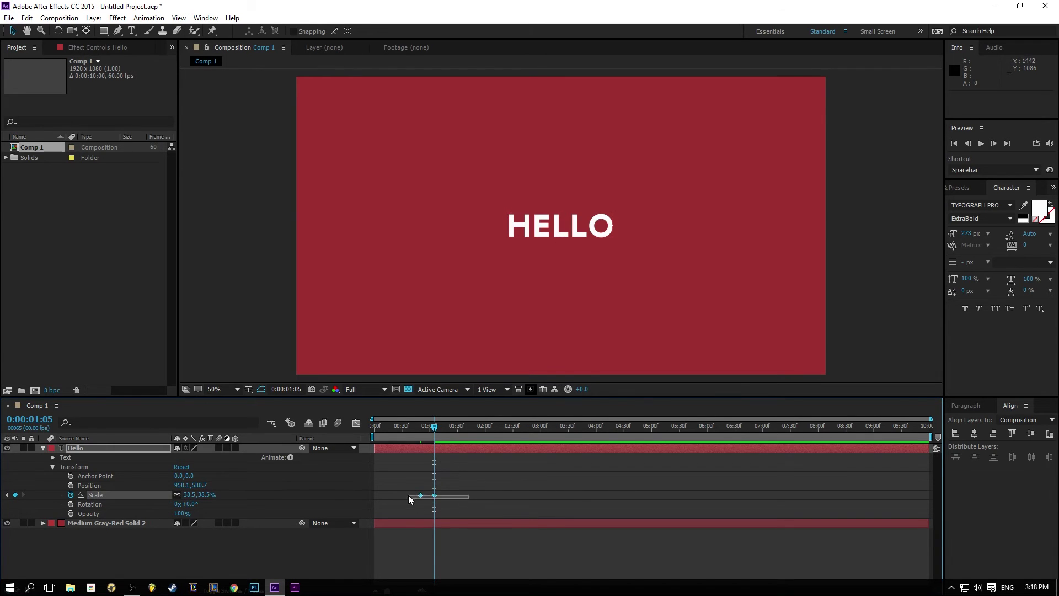
Apply Easy Ease to both HELLO Scale keyframes and preview from the start
right_click(420, 495)
mouse_move(446, 489)
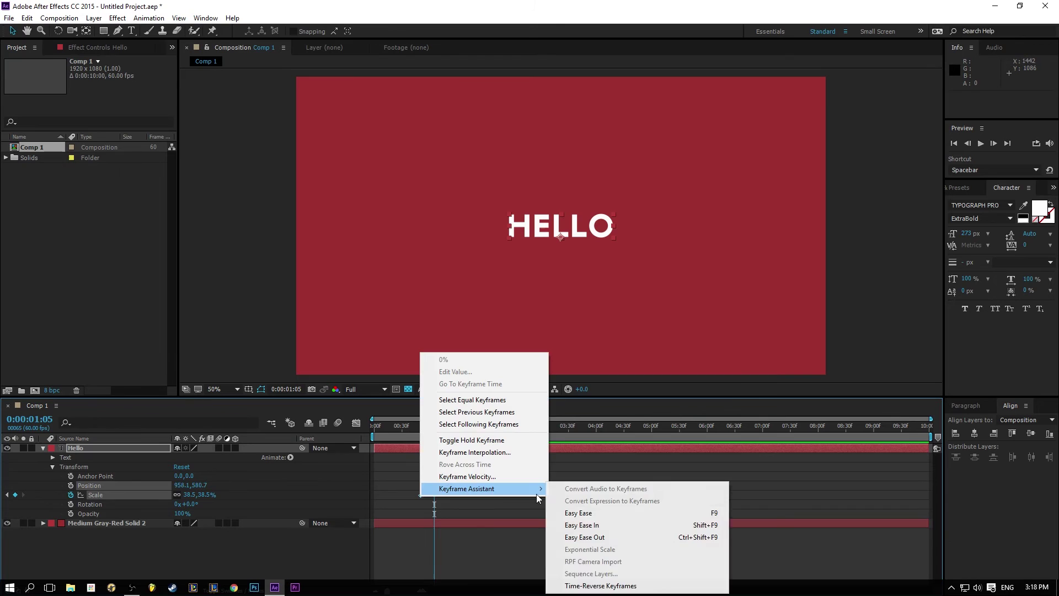
left_click(593, 515)
left_click(440, 433)
left_click_drag(439, 432, 374, 432)
left_click(980, 143)
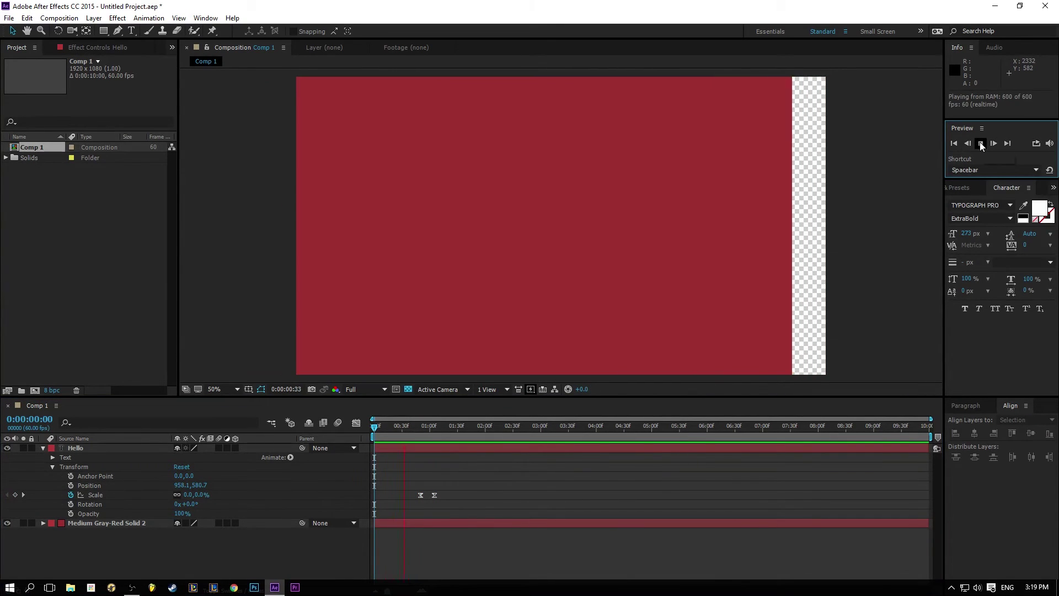
left_click(980, 143)
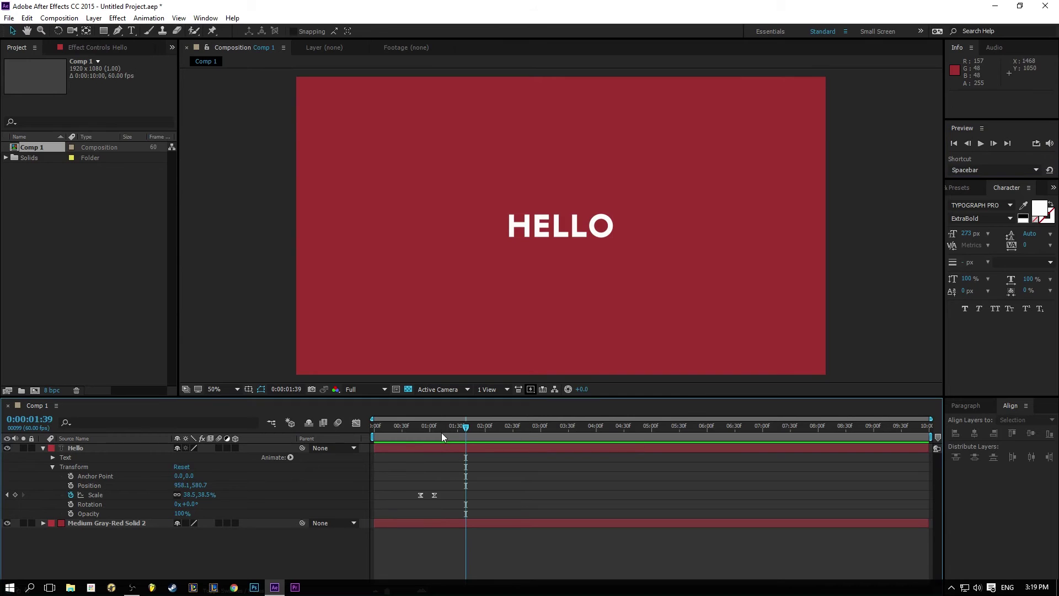
Move the second Scale keyframe later to stretch the pop-in slightly
left_click_drag(440, 429, 436, 429)
left_click(435, 495)
left_click_drag(452, 494, 403, 495)
left_click(356, 423)
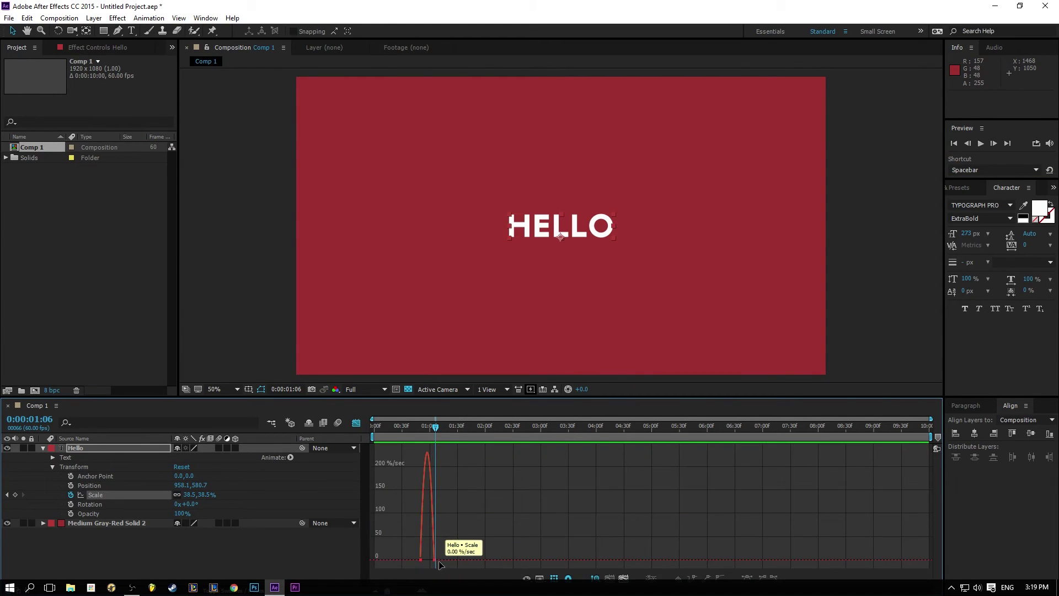
left_click(356, 423)
left_click(440, 508)
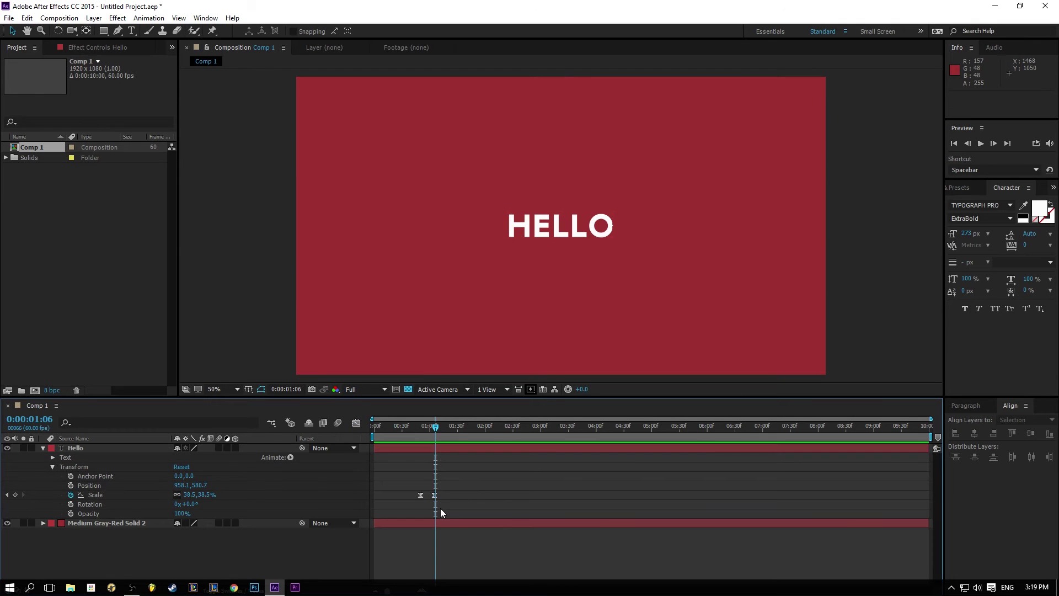
left_click_drag(435, 495, 388, 454)
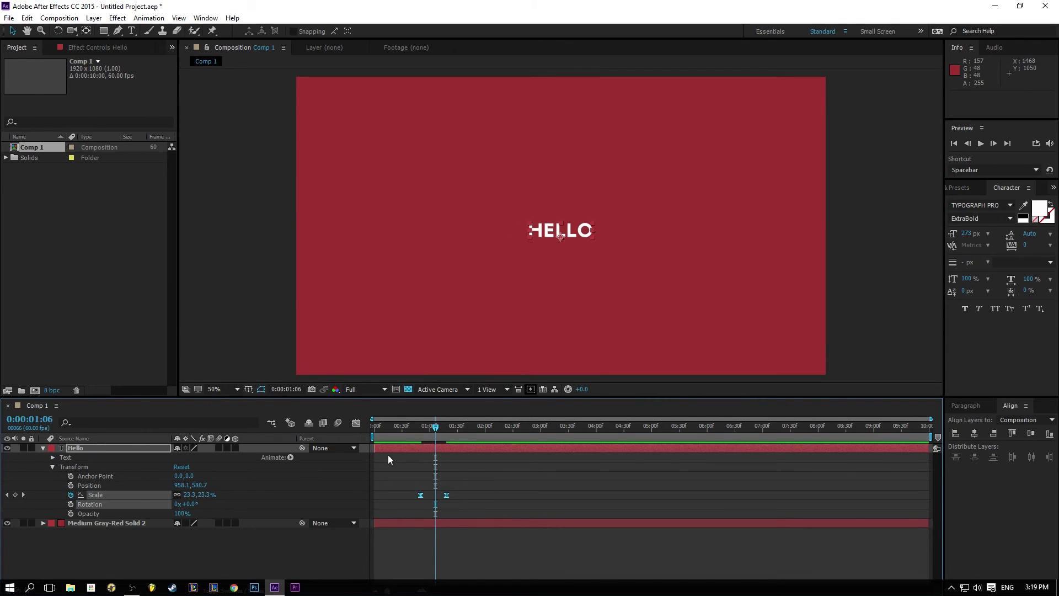
Sharpen the Scale speed curve so the pop-in starts faster, then preview it
key("shift+F3")
left_click(445, 559)
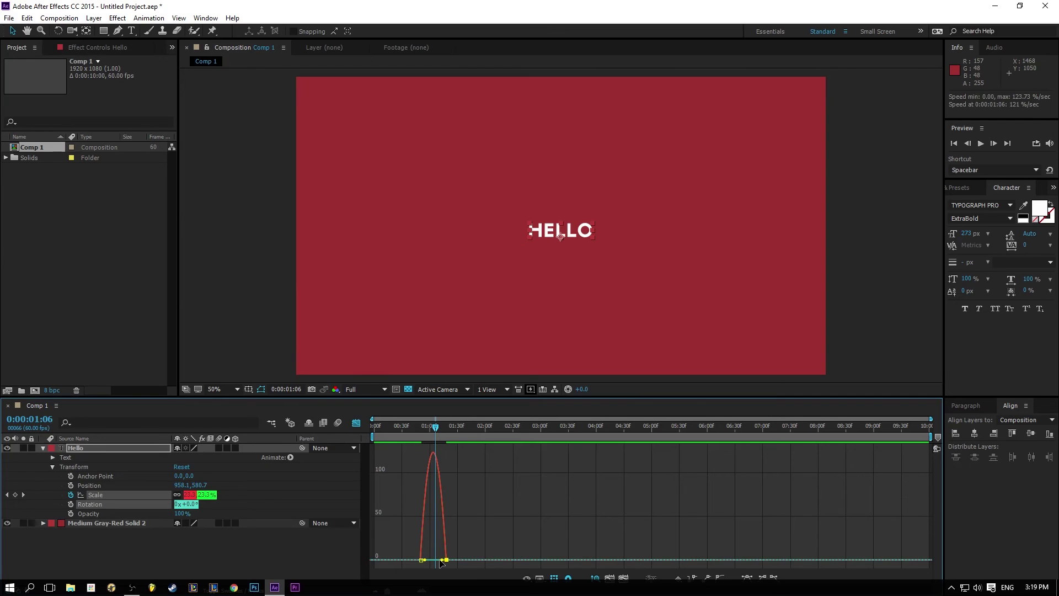
left_click_drag(441, 560, 444, 559)
left_click(357, 423)
left_click_drag(369, 426, 411, 426)
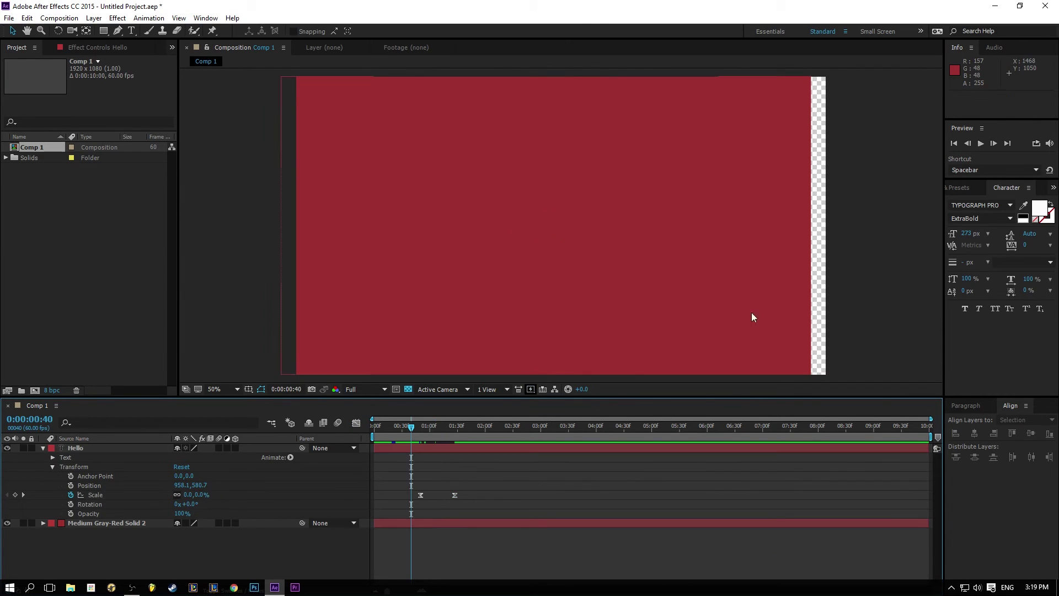
left_click(981, 143)
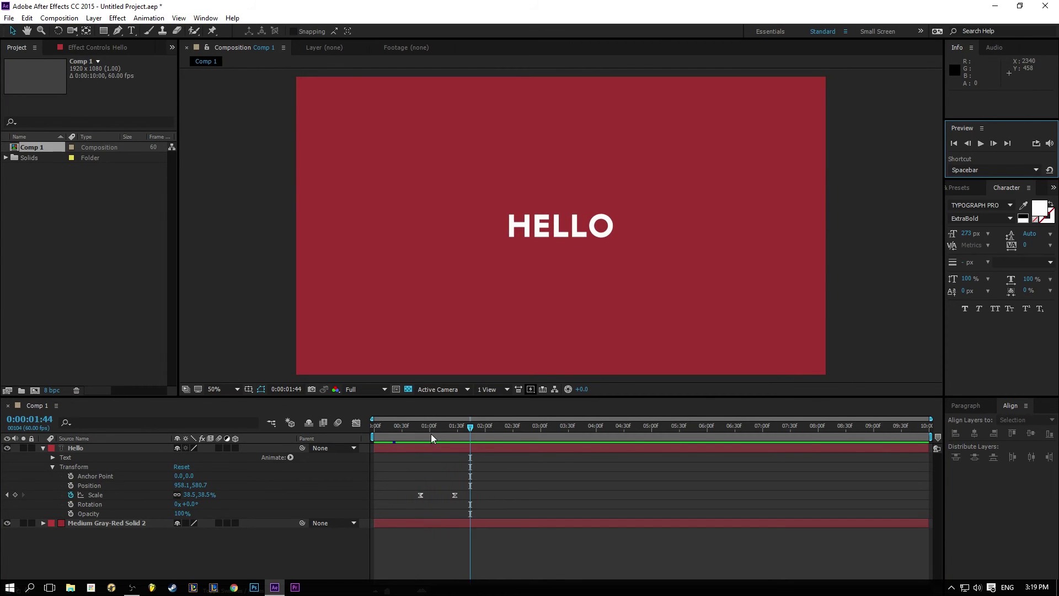
key("Home")
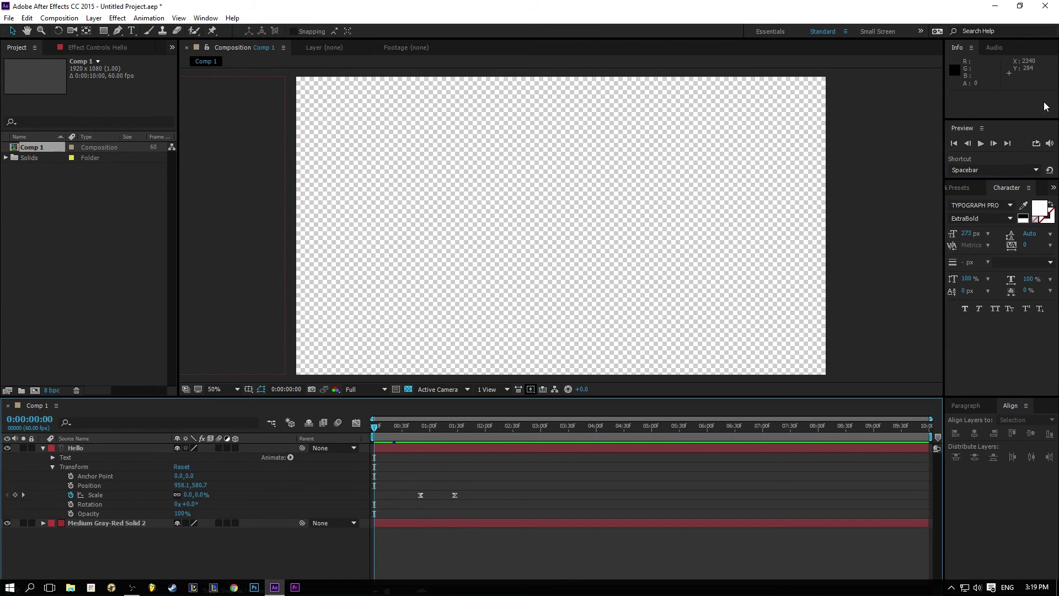
left_click(980, 144)
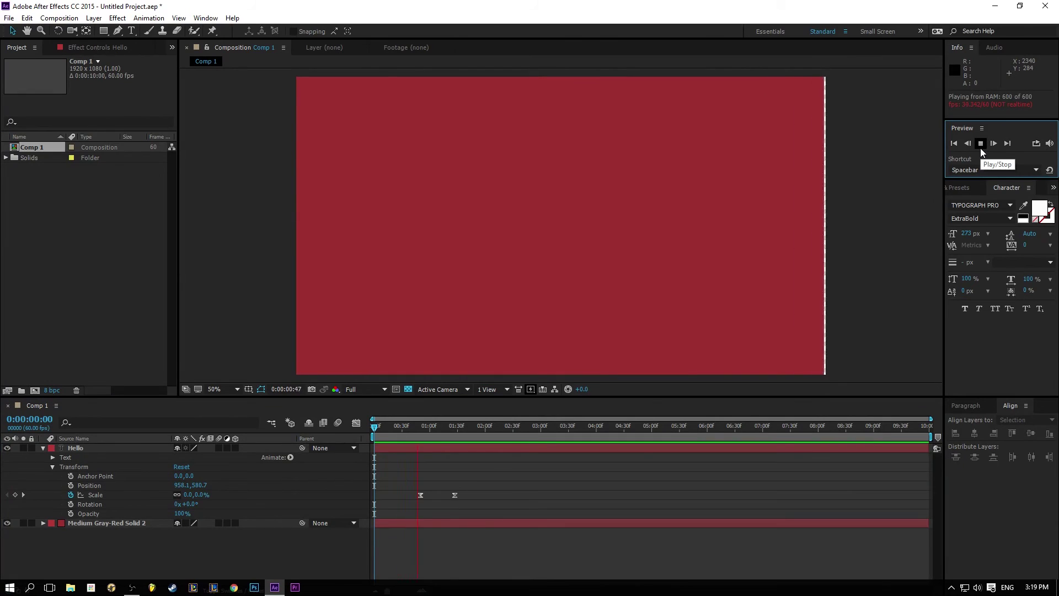
left_click(981, 146)
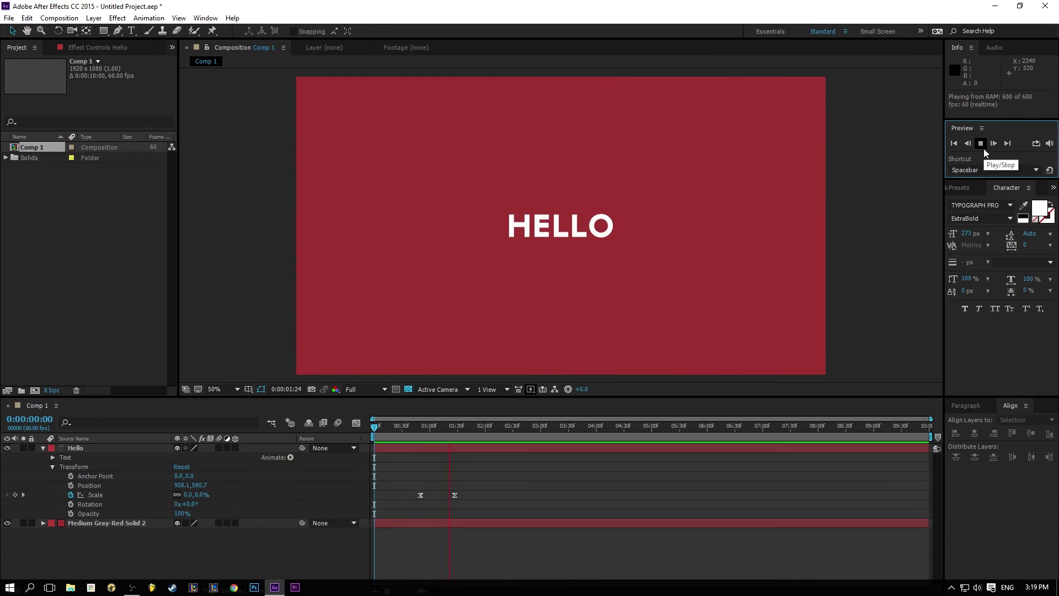
Add a third HELLO Scale keyframe of 37% at 1:43
left_click(501, 356)
left_click(456, 428)
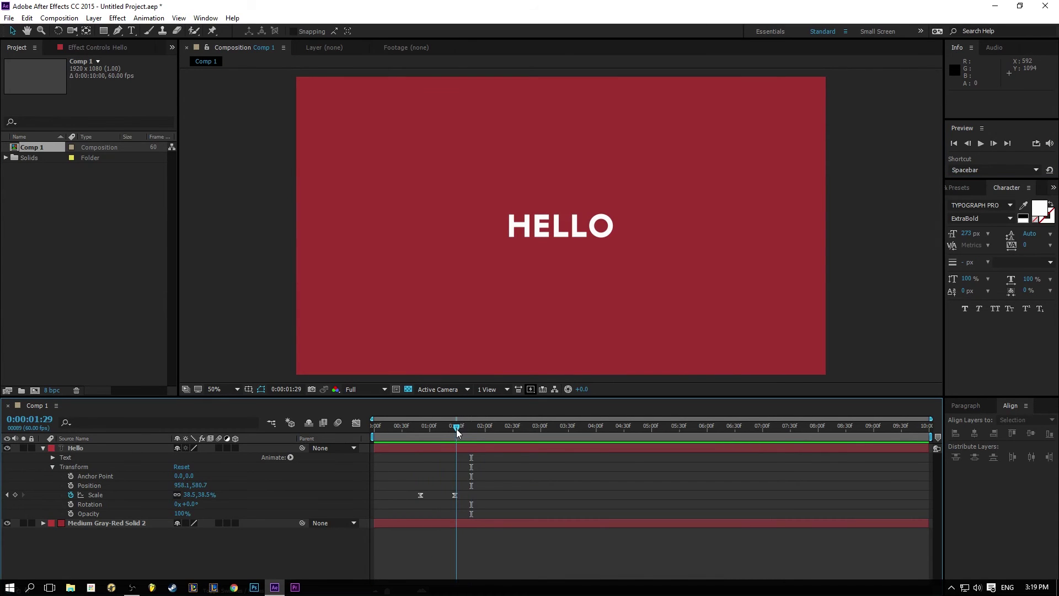
left_click_drag(457, 432, 469, 429)
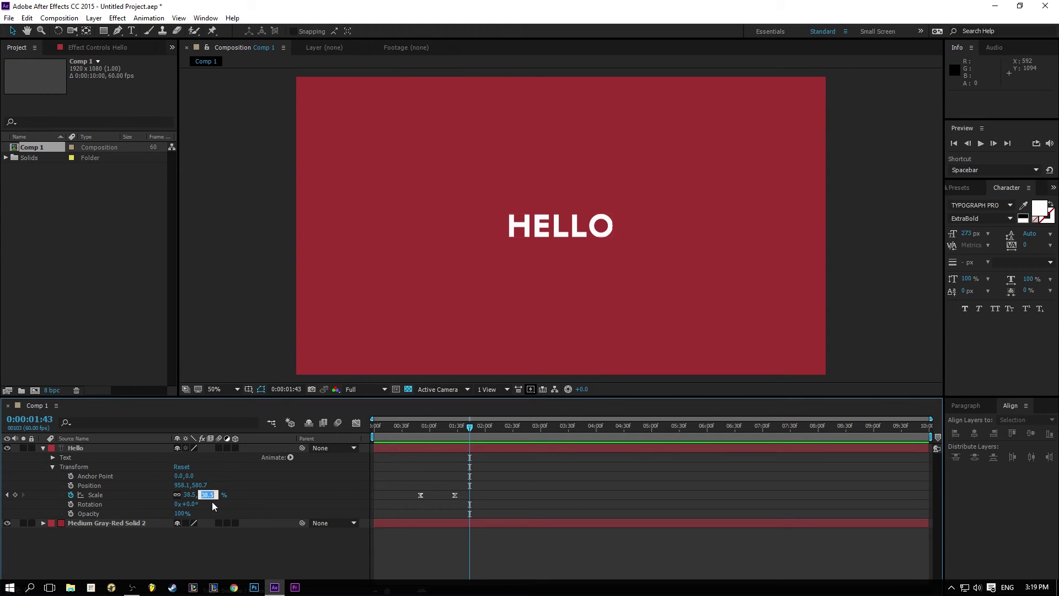
type("38")
key("Return")
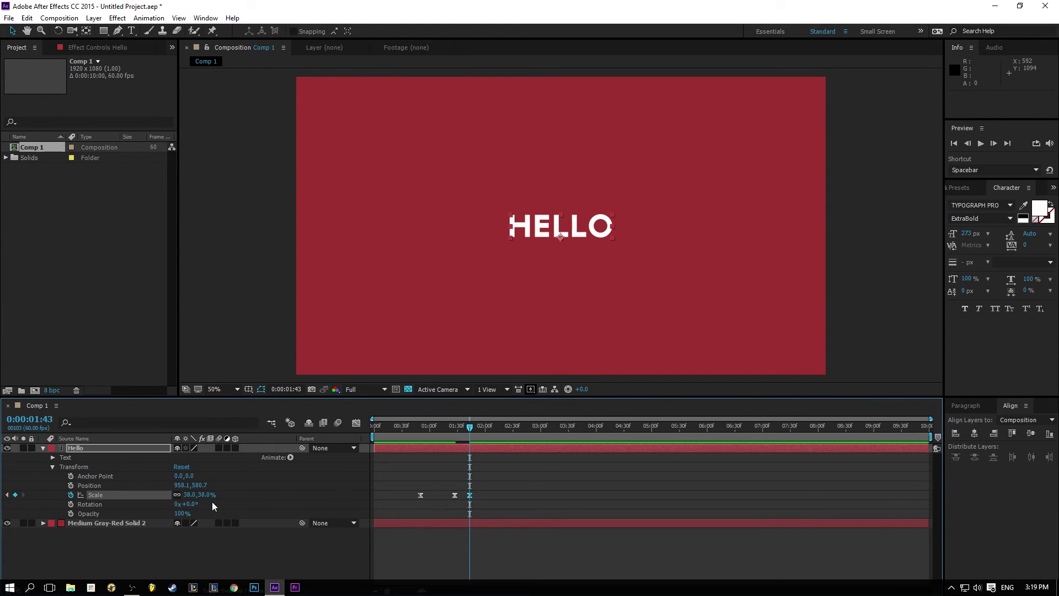
left_click(204, 495)
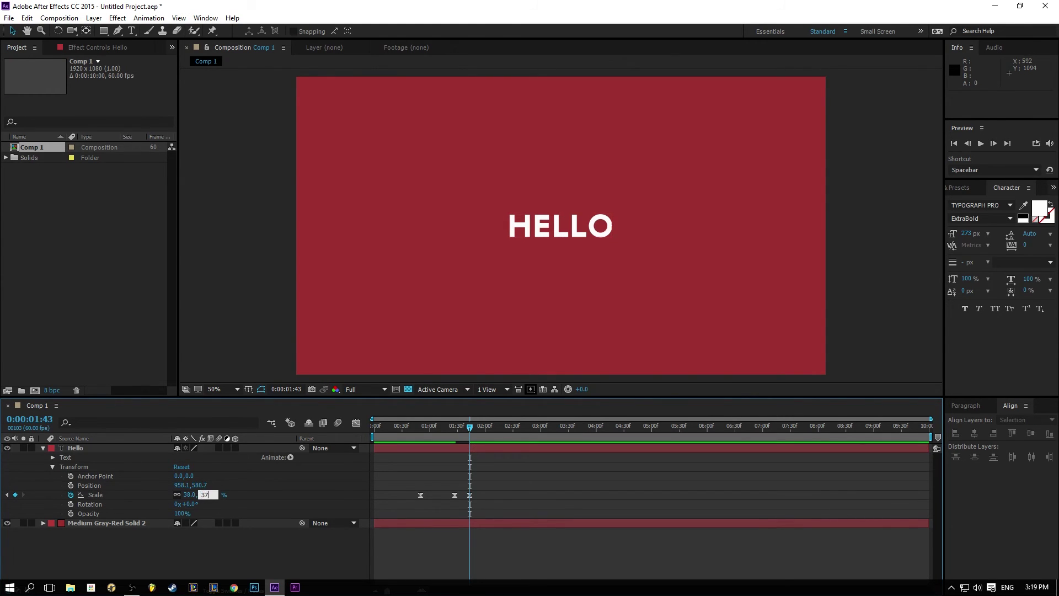
key("Return")
Shift the final 37% Scale keyframe slightly later and preview the pop
left_click_drag(469, 496, 474, 497)
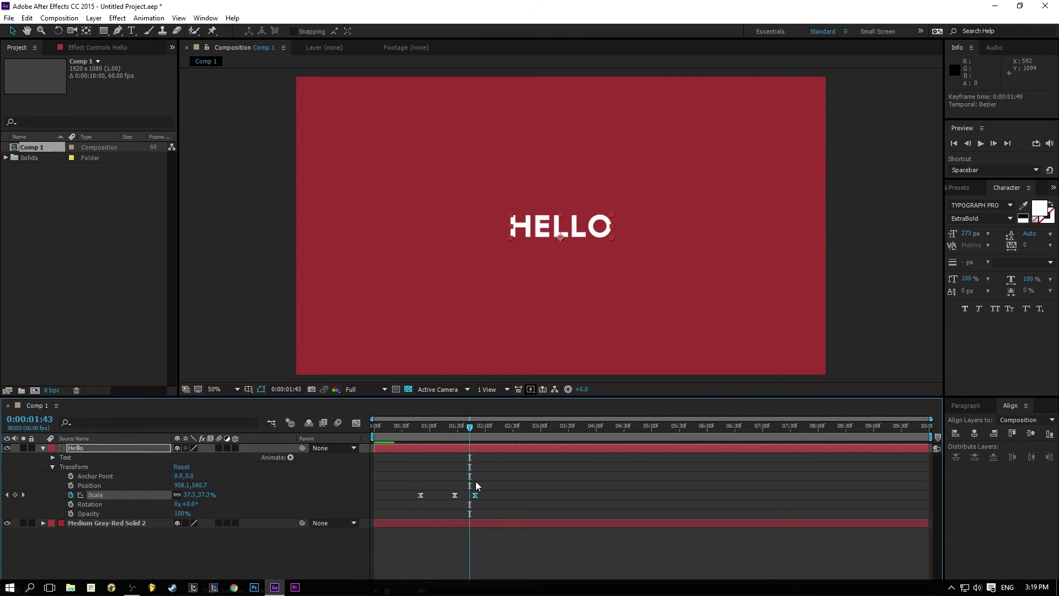
key("Home")
left_click(981, 143)
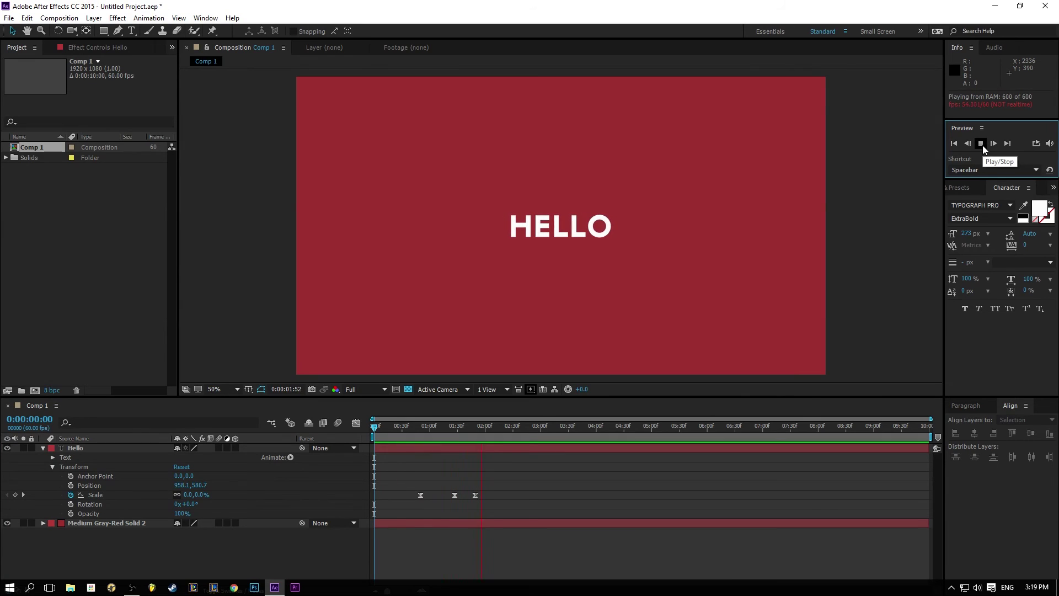
left_click(980, 144)
Smooth the three Scale keyframes' speed curve in the Graph Editor and preview the settle
left_click_drag(485, 495, 391, 483)
left_click(356, 422)
left_click(476, 558)
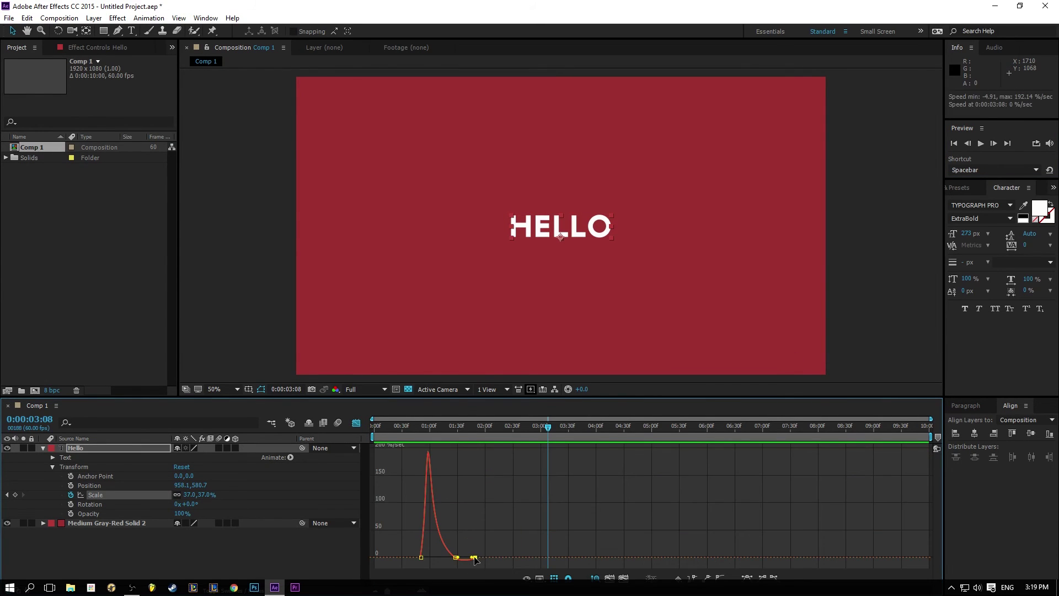
left_click_drag(474, 559, 470, 559)
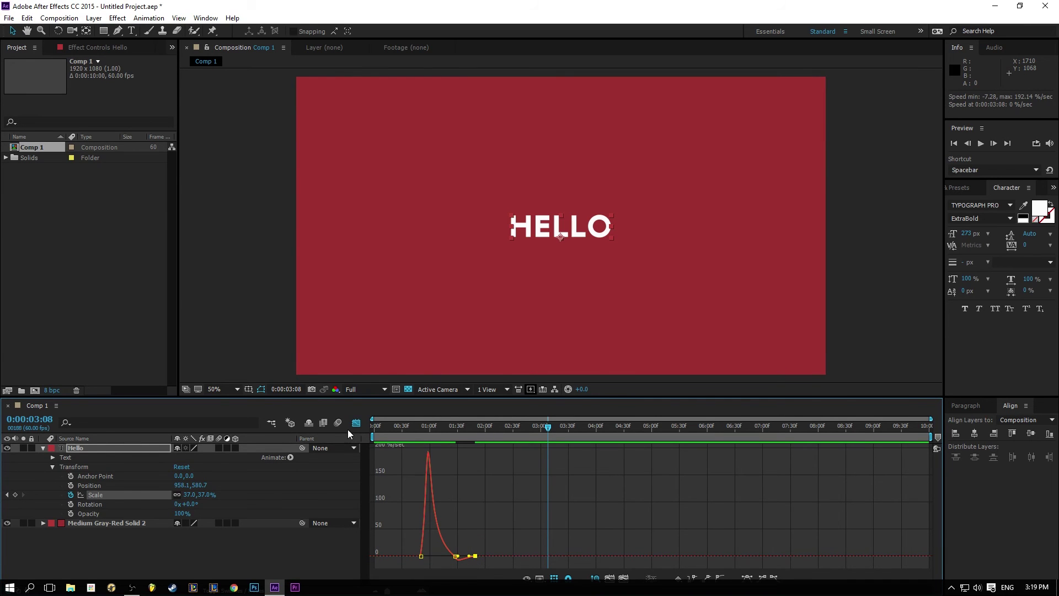
left_click(355, 423)
key("Home")
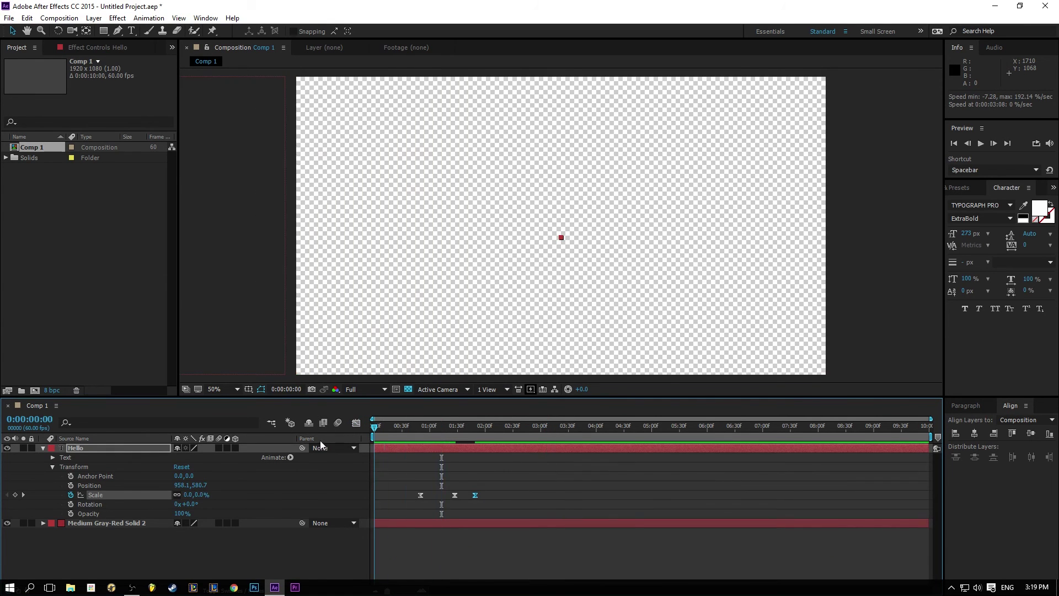
left_click(980, 144)
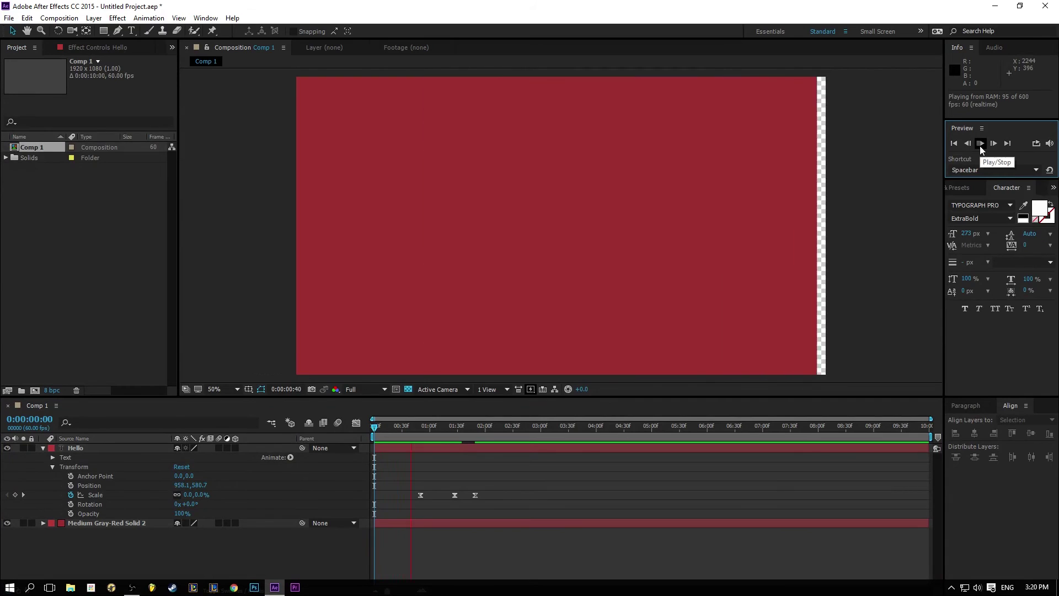
left_click(980, 143)
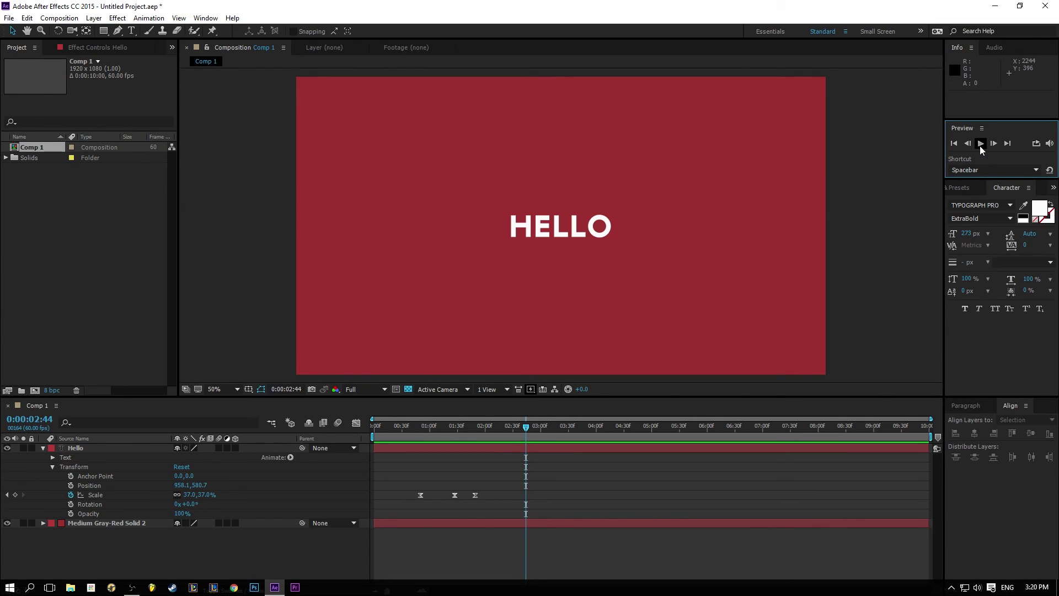
Enable the Motion Blur switch on the Hello layer, scrub to check it, and collapse the layer
left_click(413, 425)
left_click_drag(420, 435, 370, 452)
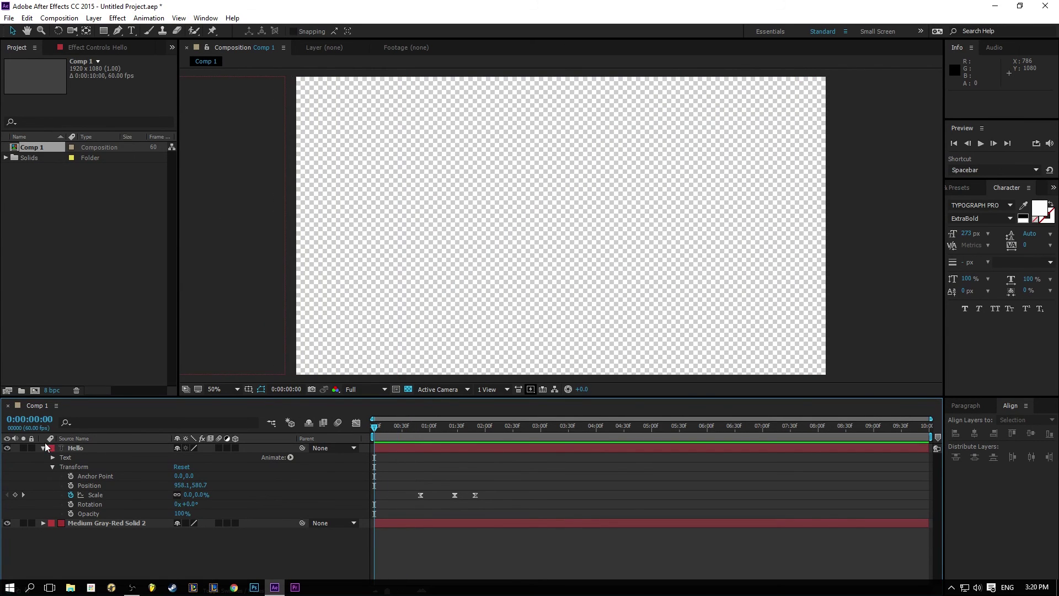
left_click(218, 447)
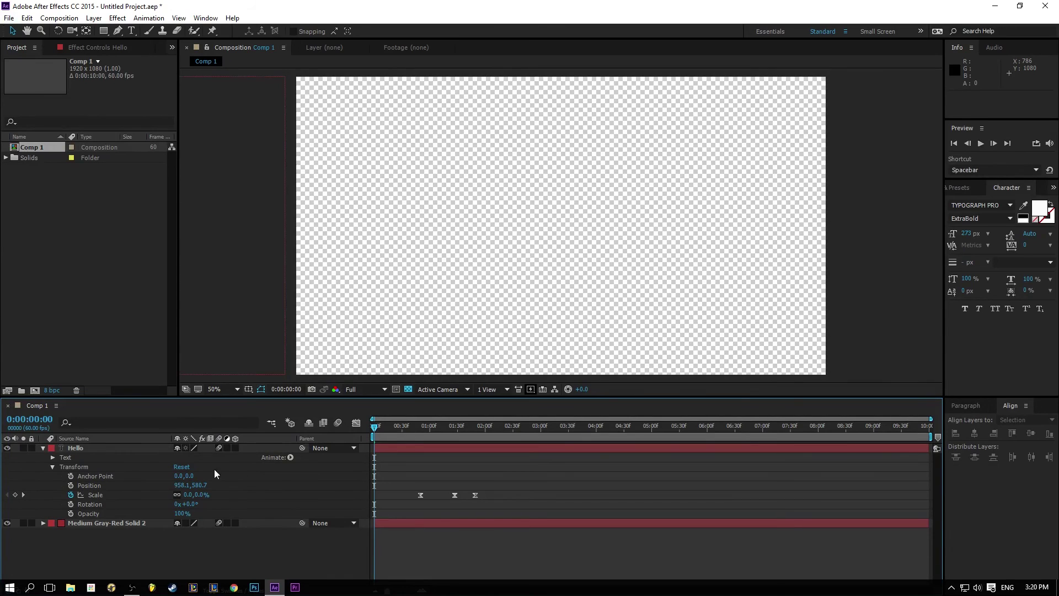
left_click_drag(380, 425, 222, 418)
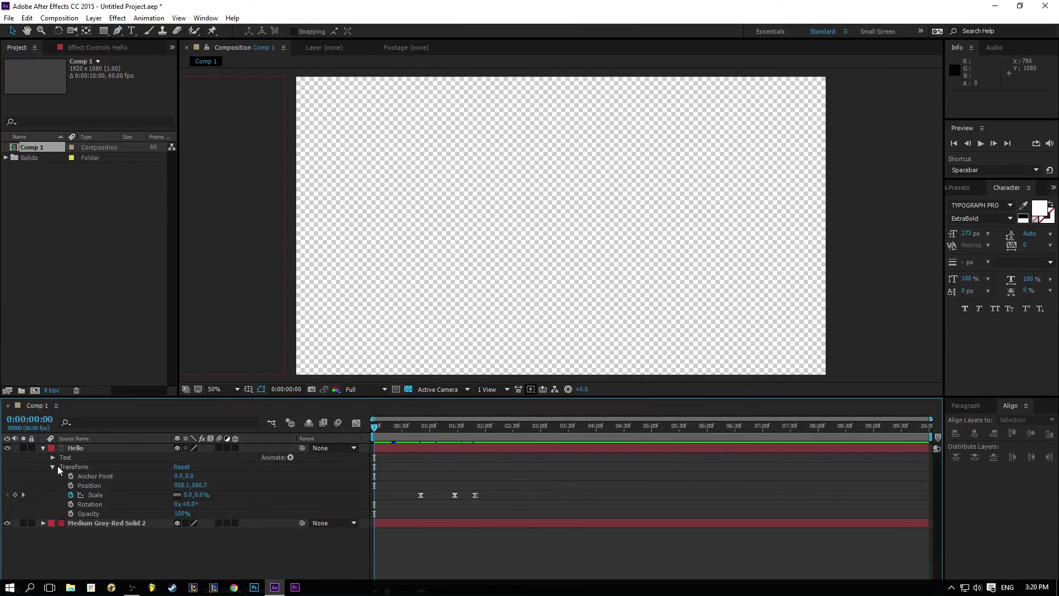
left_click(42, 448)
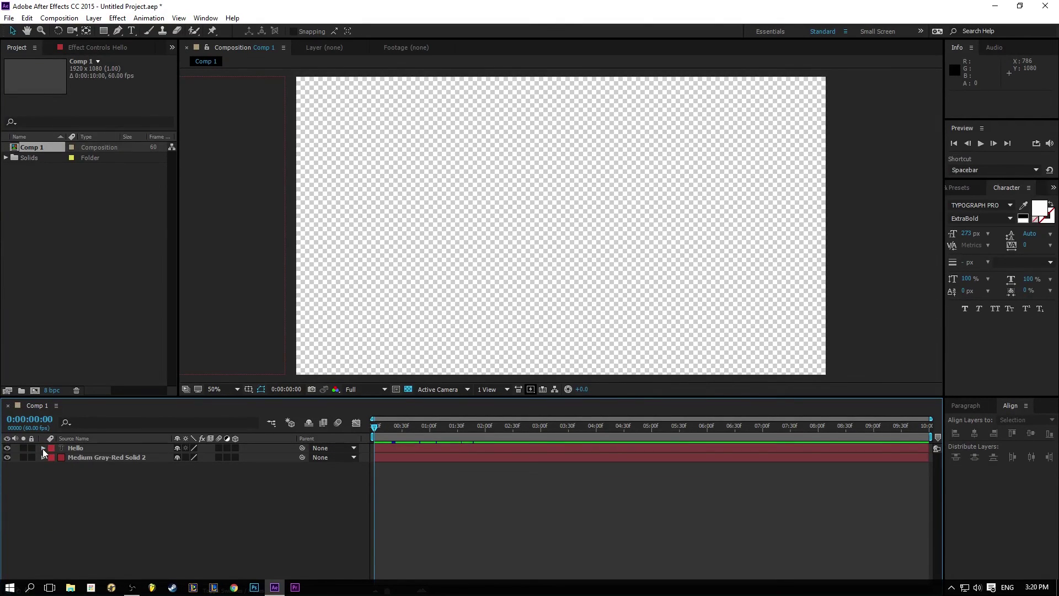